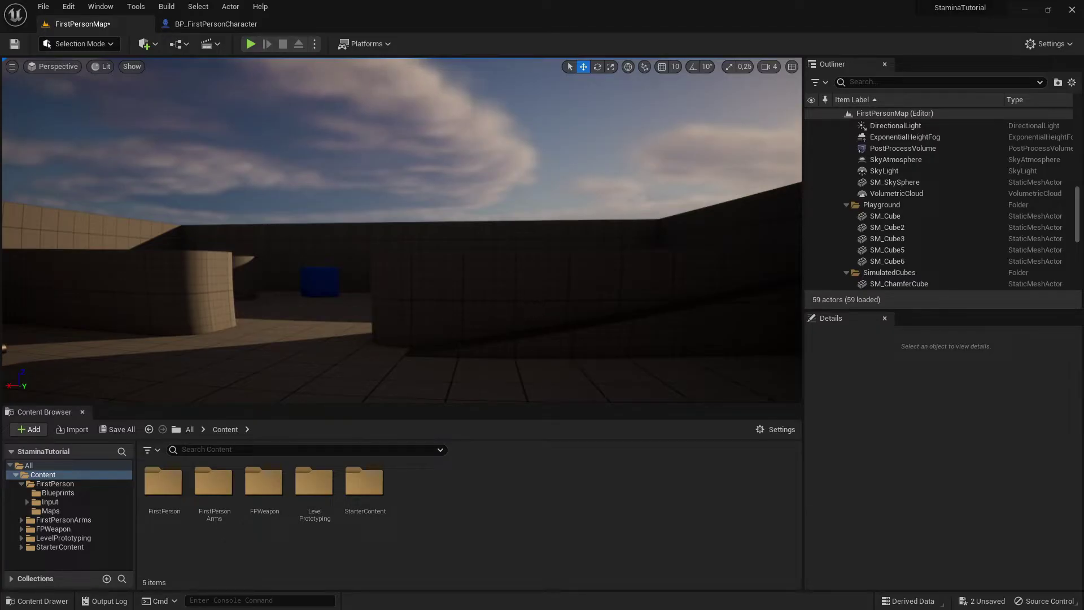
Switch to the YouTube results for "vhs overlay" and browse the available overlay videos
key(alt+Tab)
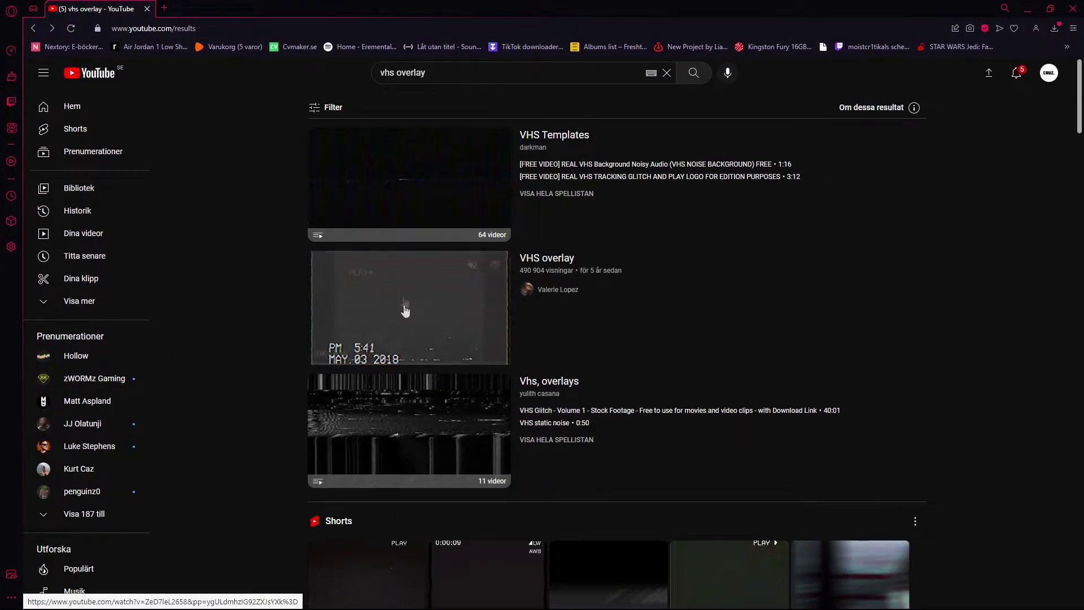
mouse_move(401, 283)
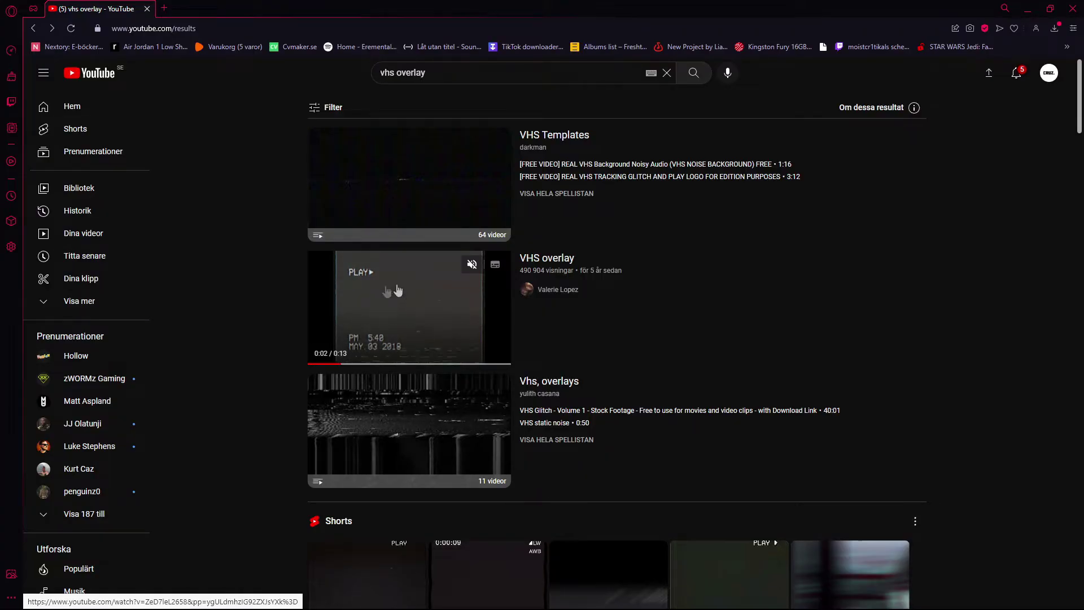
scroll(385, 298, down, 20)
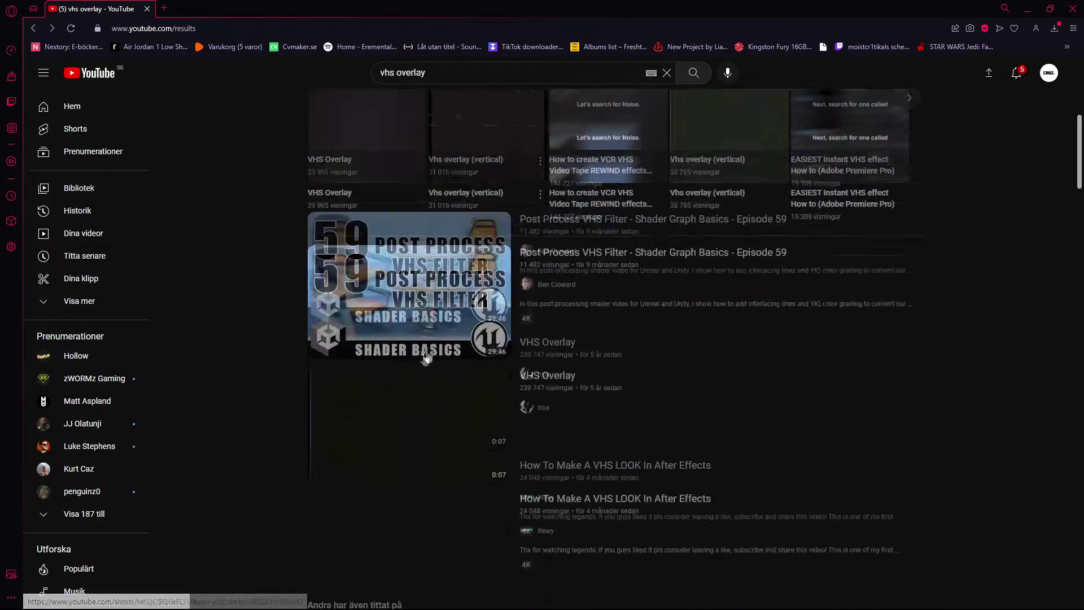
scroll(366, 331, down, 15)
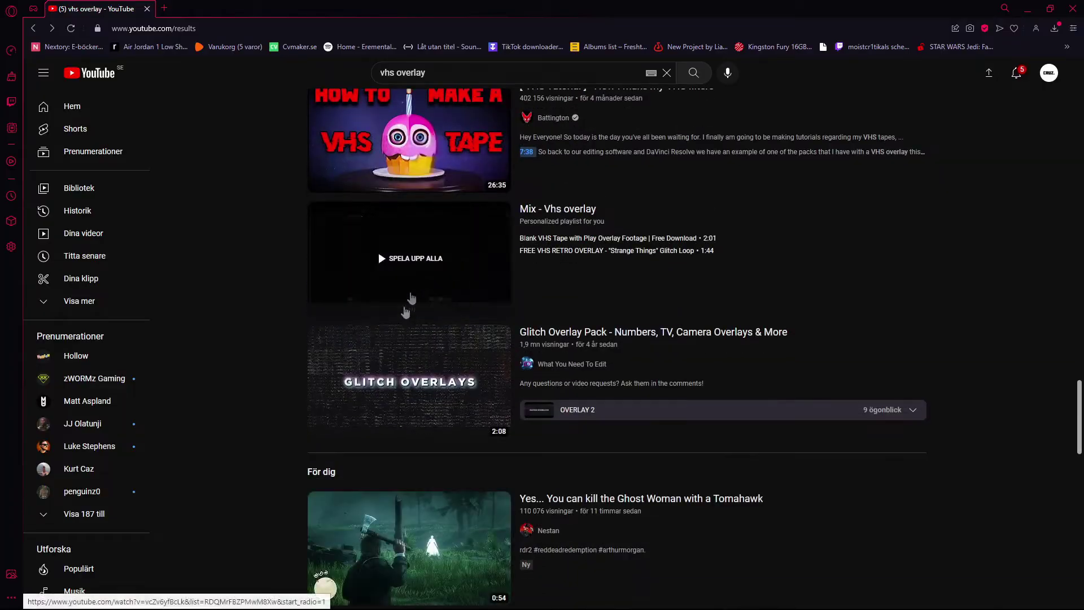
scroll(254, 282, up, 5)
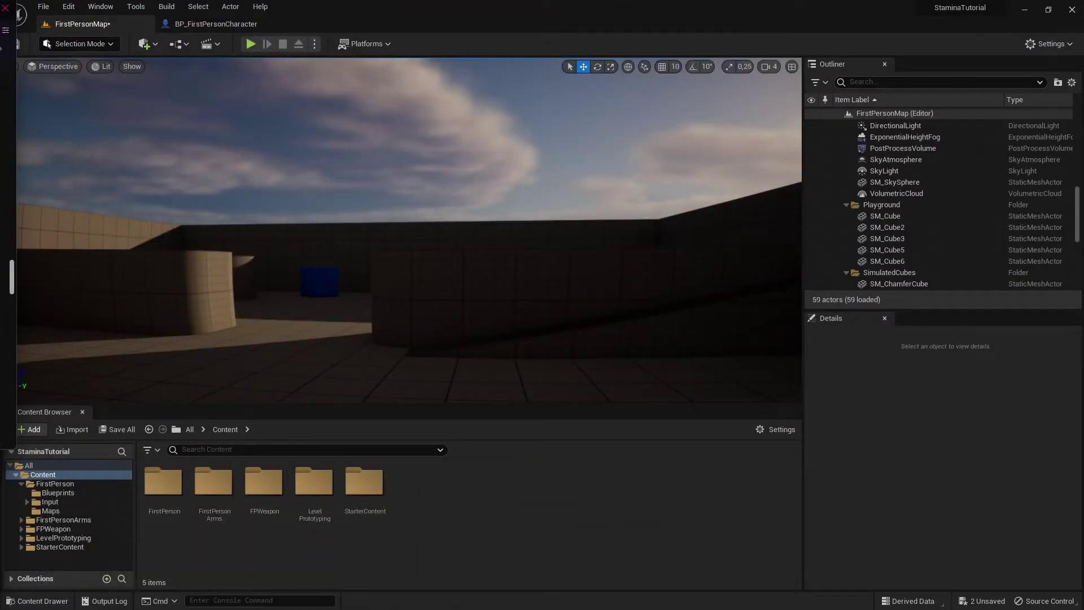
Import the vhs-overlay-ytmp4 video from the Downloads folder into the project's Content folder
key(super+e)
click(455, 224)
drag(665, 72, 845, 89)
click(765, 198)
drag(749, 202, 465, 493)
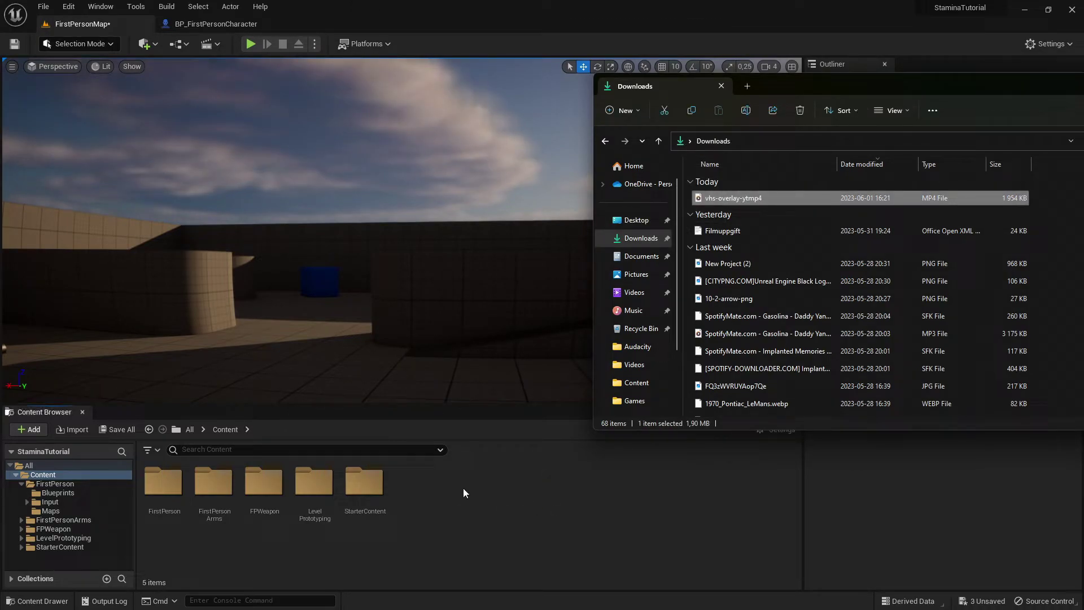
click(513, 500)
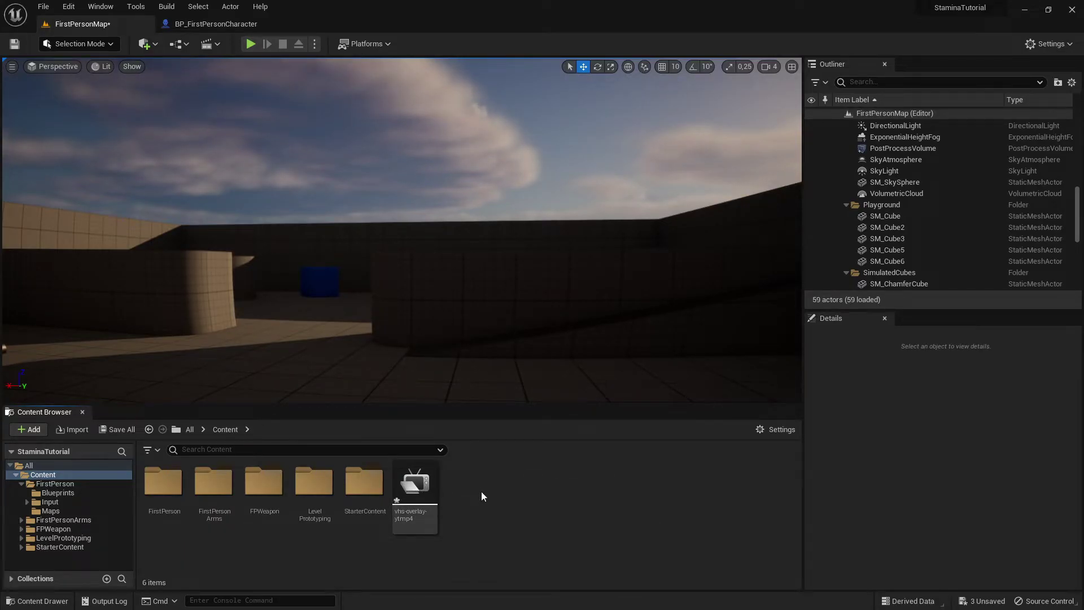
Create a Media Player asset named MediaPlayer in the Content folder, including a linked video output MediaTexture asset
right_click(481, 492)
mouse_move(543, 484)
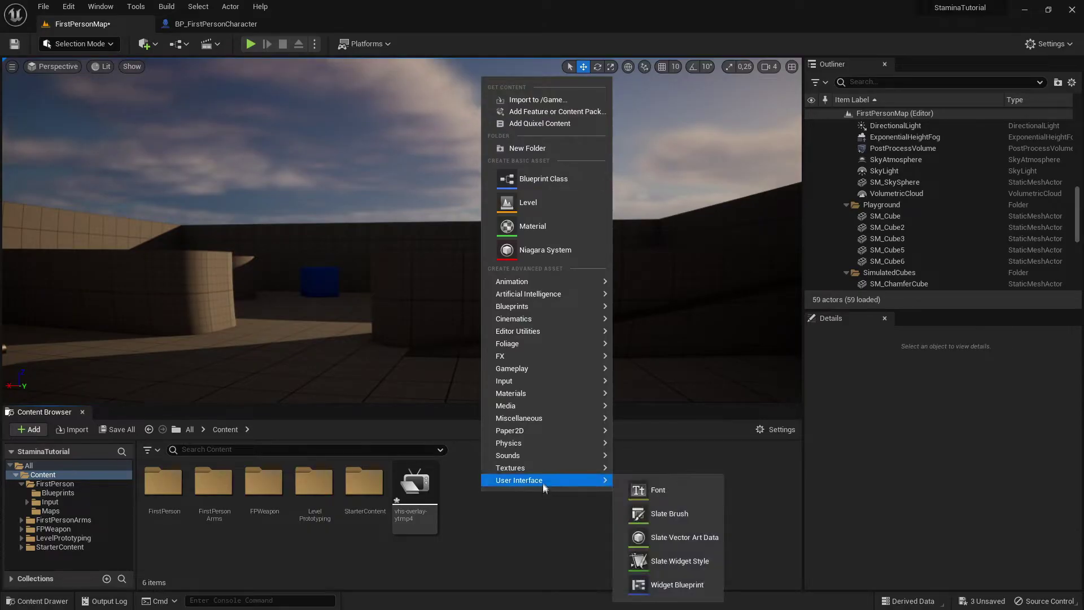
mouse_move(524, 405)
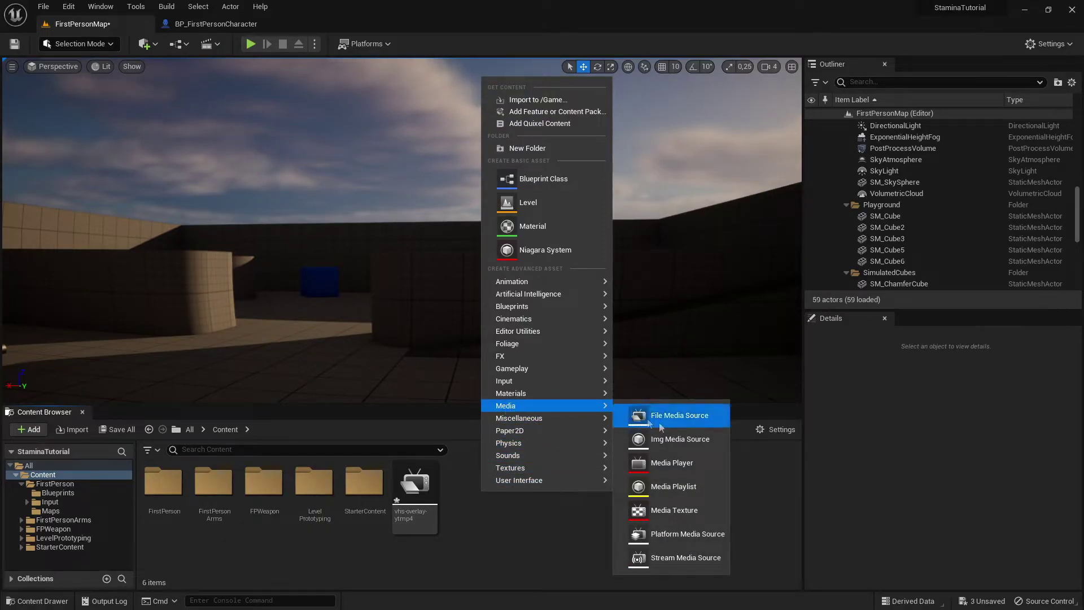
click(671, 463)
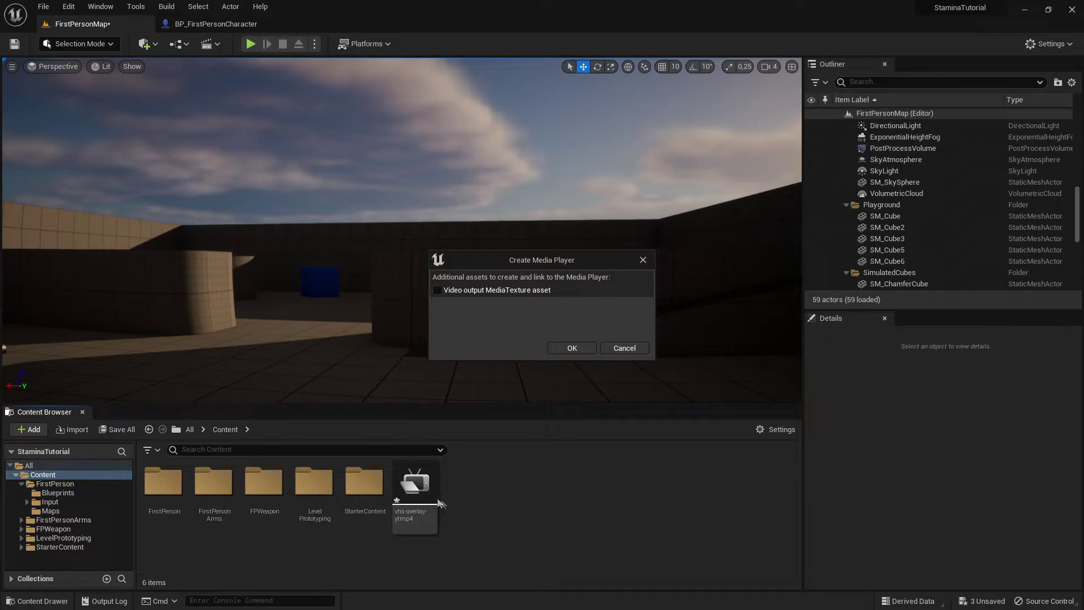
click(439, 289)
click(571, 348)
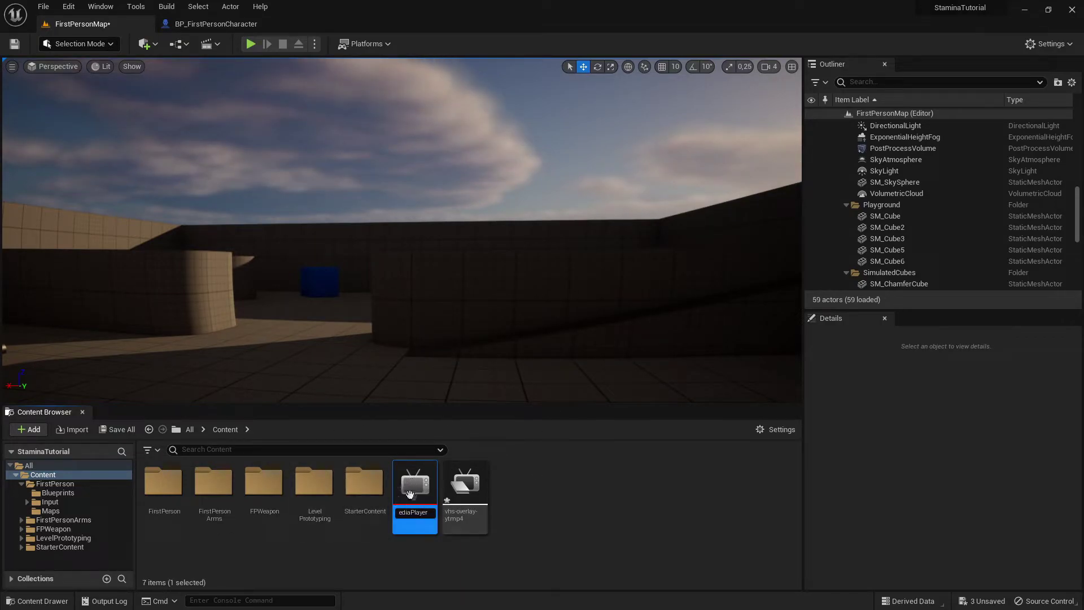
key(Return)
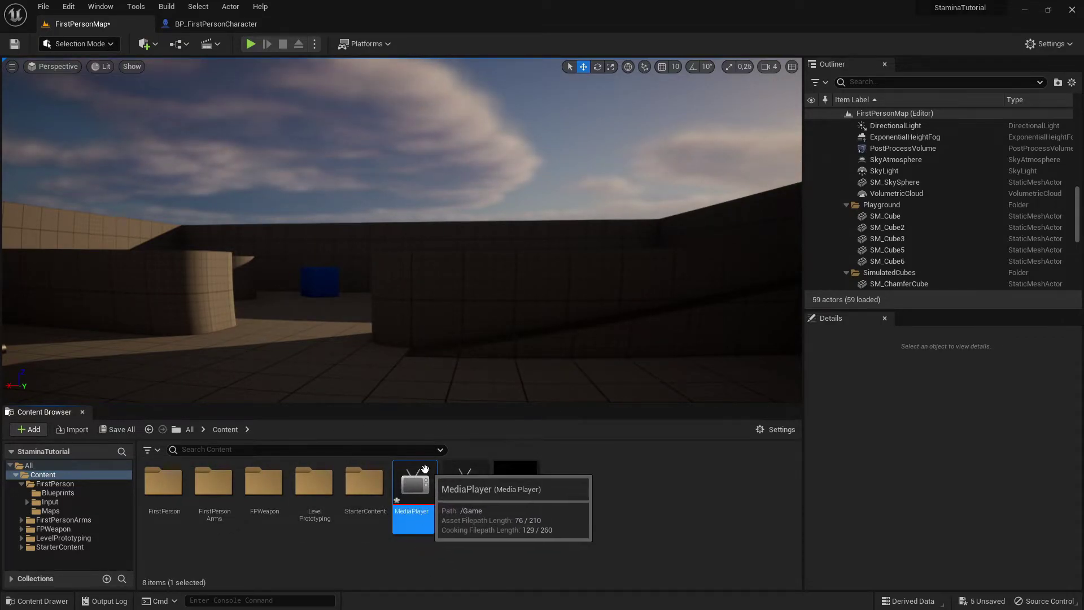
click(530, 557)
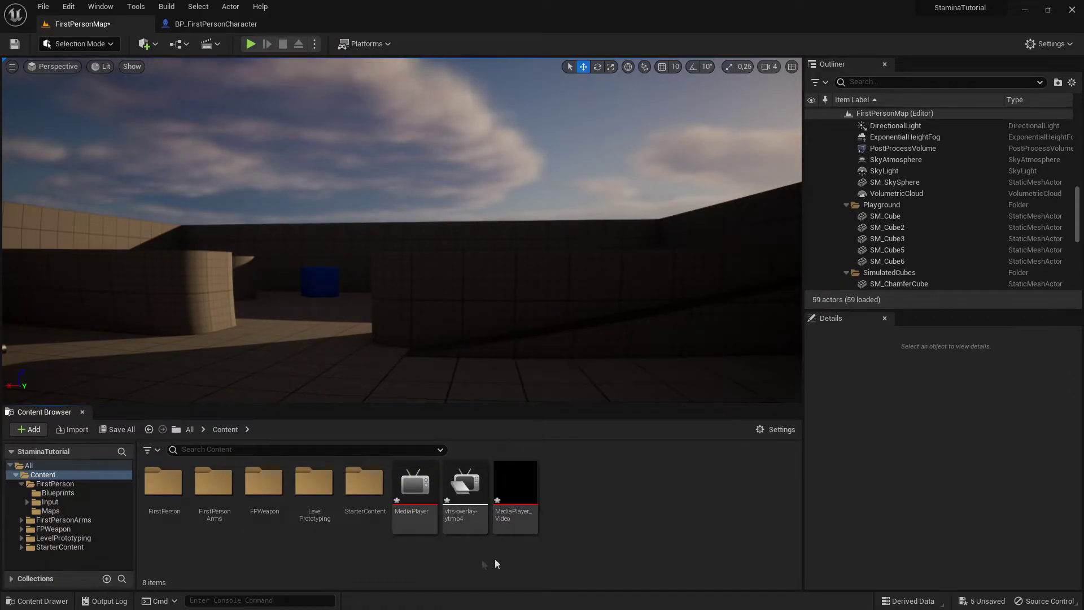
Open vhs-overlay-ytmp4 in the MediaPlayer asset and play it with Loop enabled
double_click(418, 520)
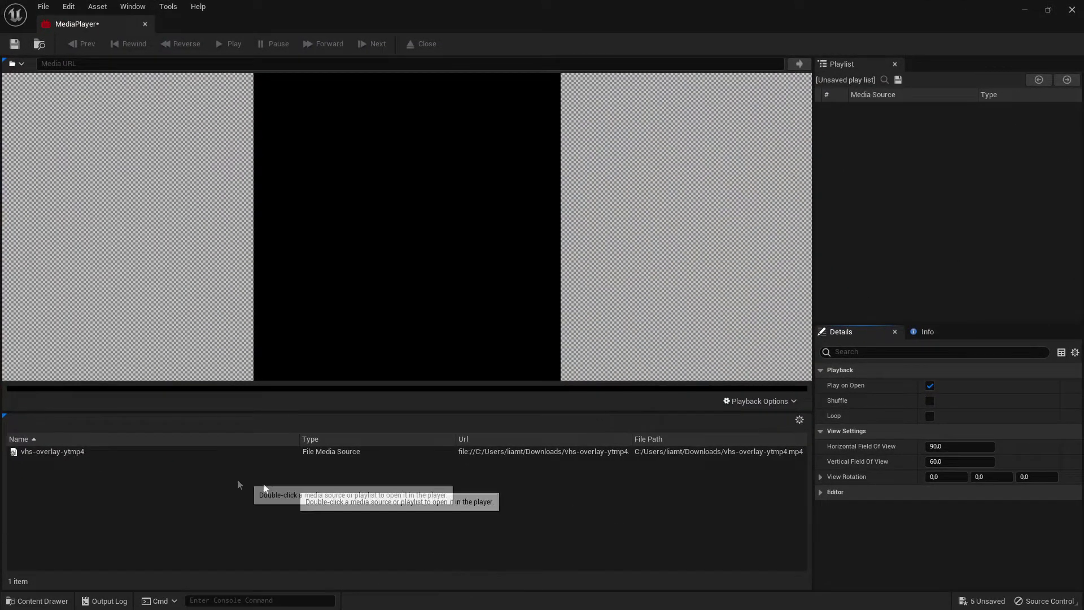
double_click(45, 450)
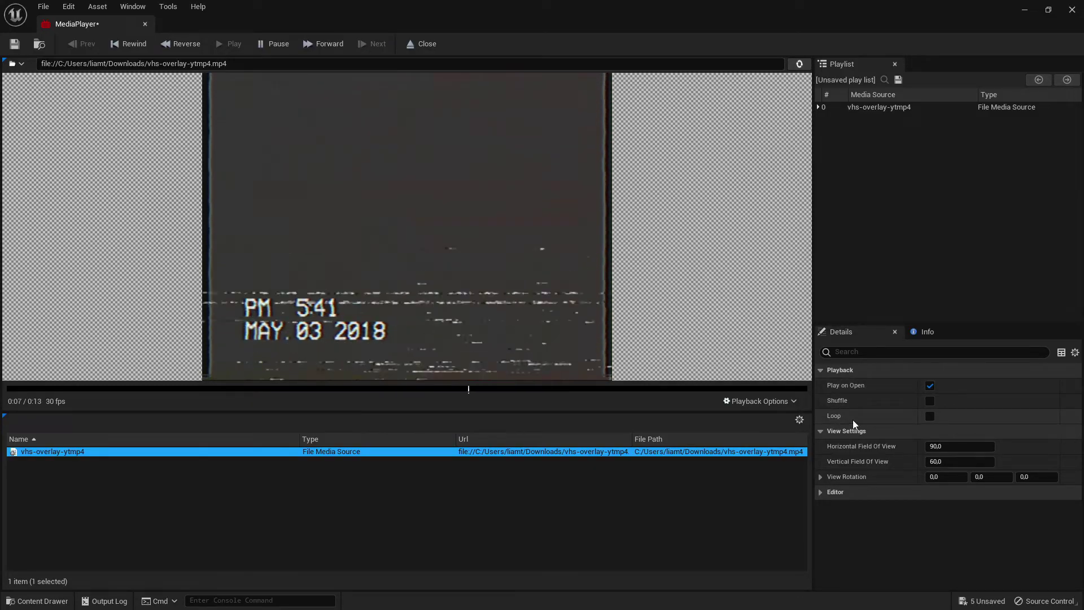
click(930, 416)
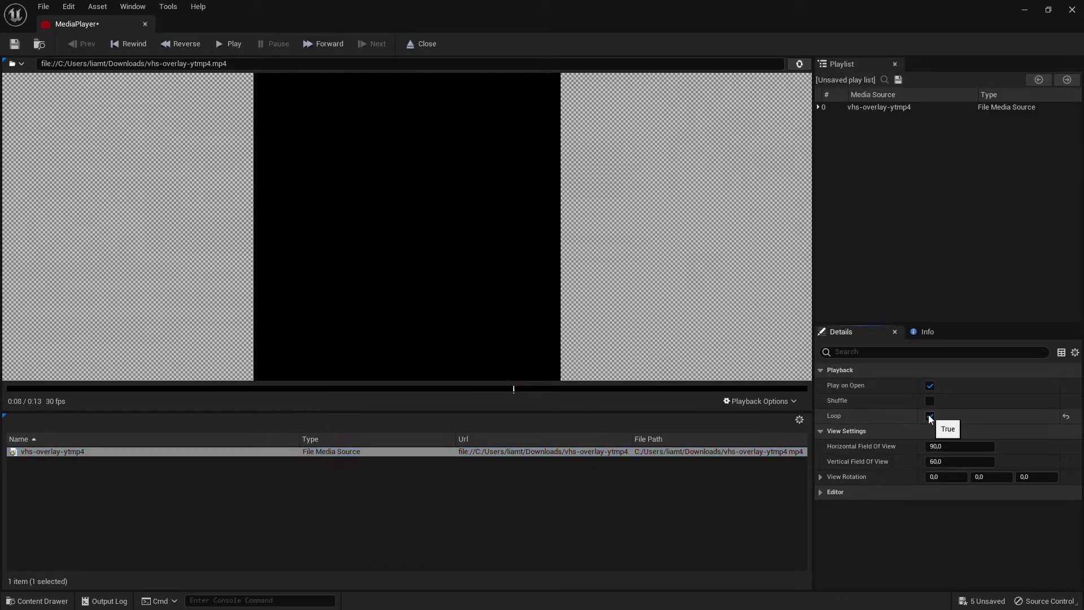
double_click(337, 451)
drag(77, 389, 451, 389)
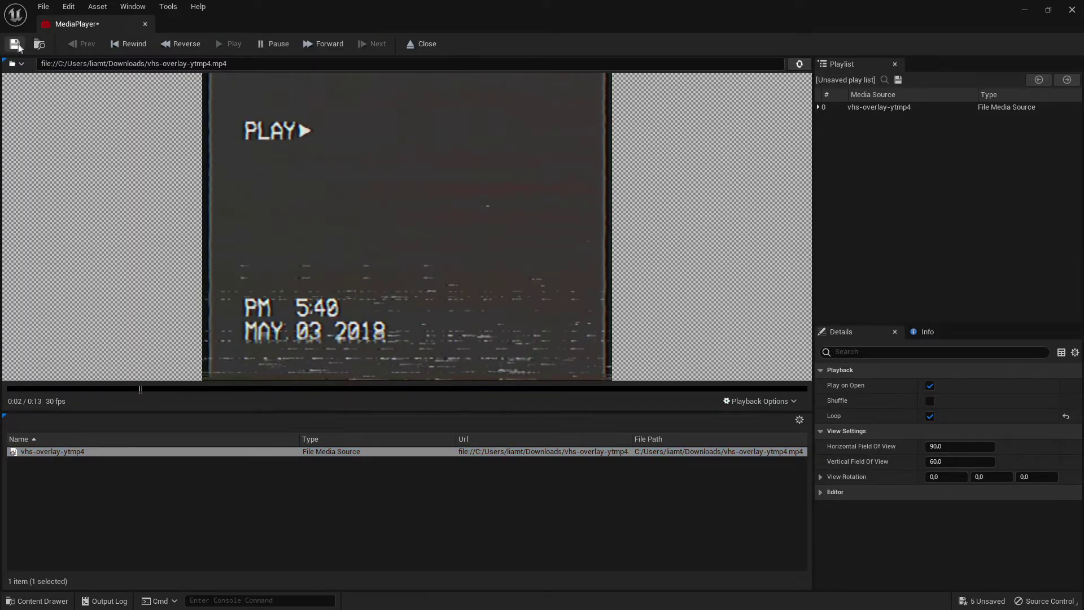
Save and close the MediaPlayer asset, and check the video output in the MediaPlayer_Video texture
click(15, 45)
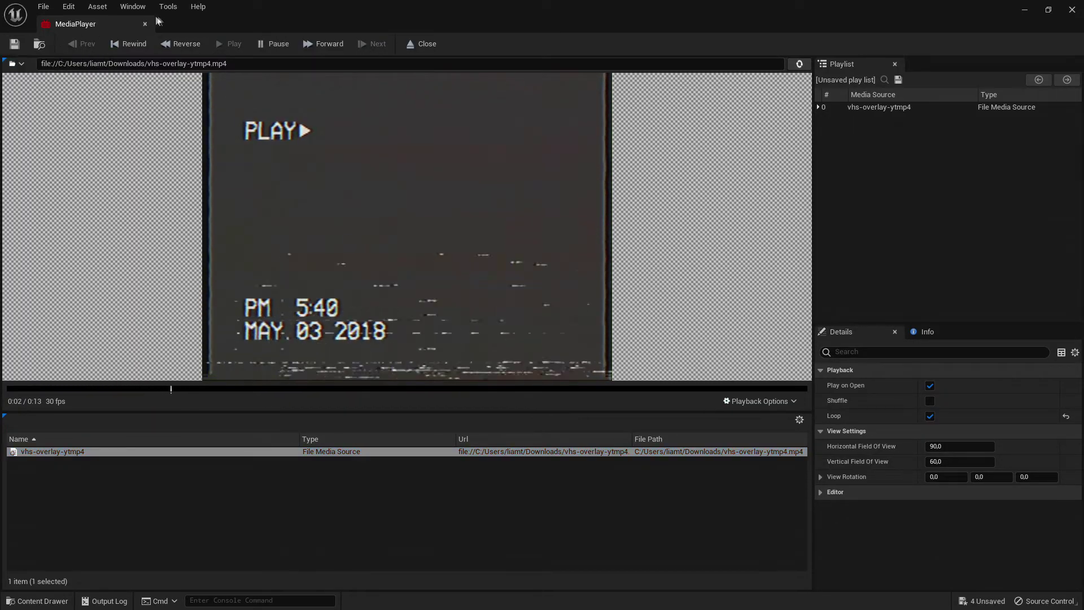
click(145, 25)
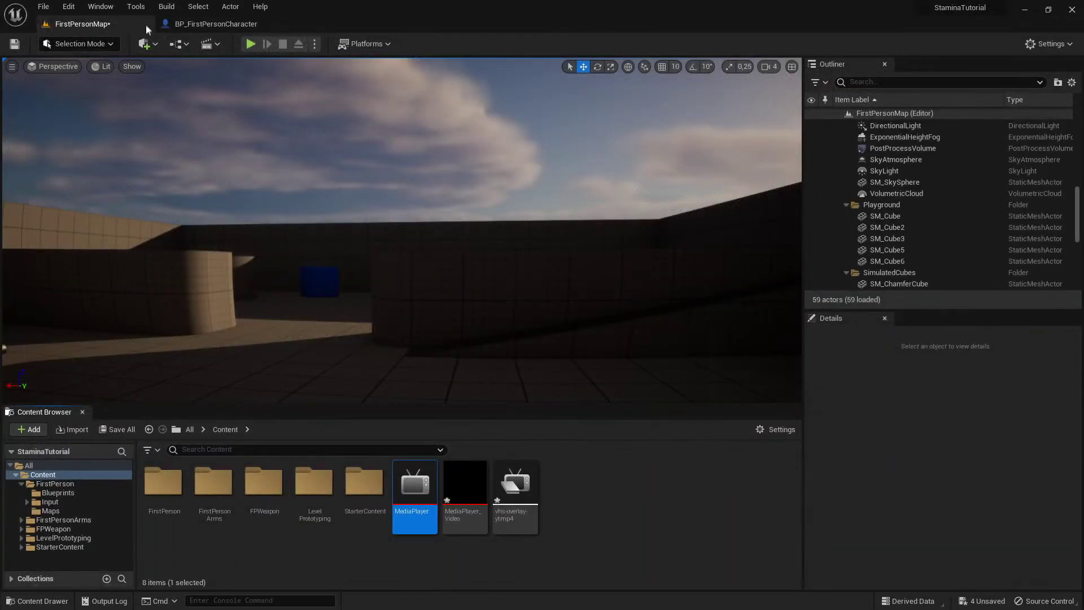
double_click(466, 481)
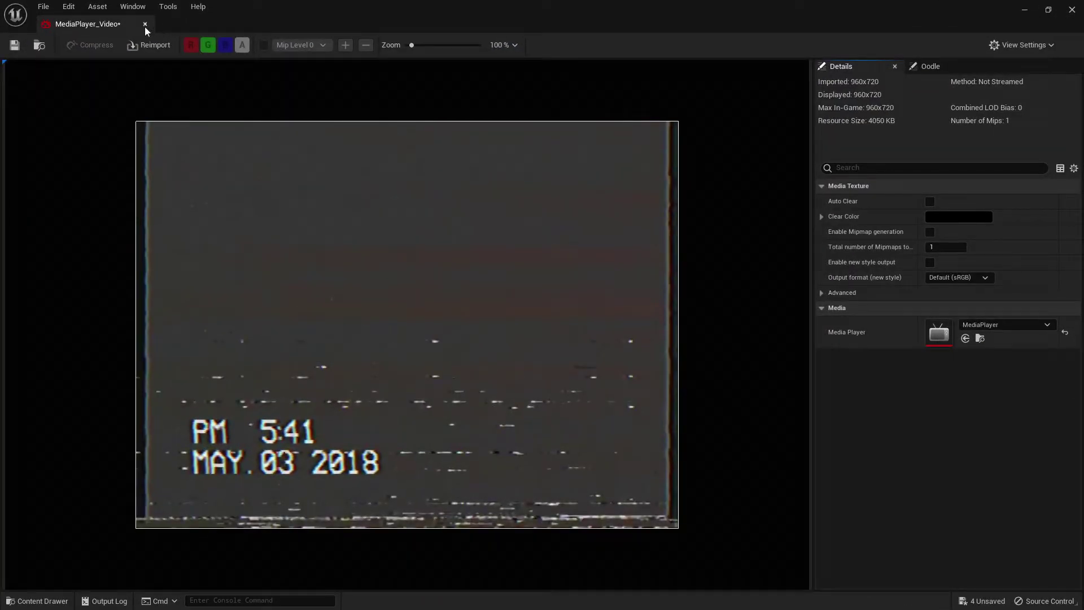
click(145, 24)
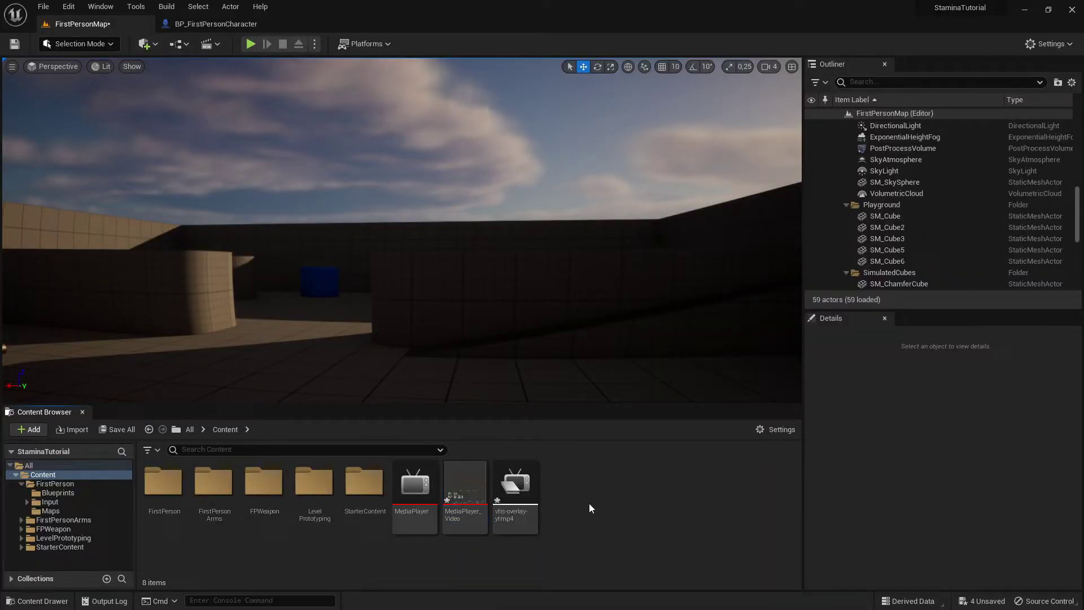
Create a Widget Blueprint based on User Widget in the Content folder and name it VHS_Overlay
right_click(574, 485)
mouse_move(647, 460)
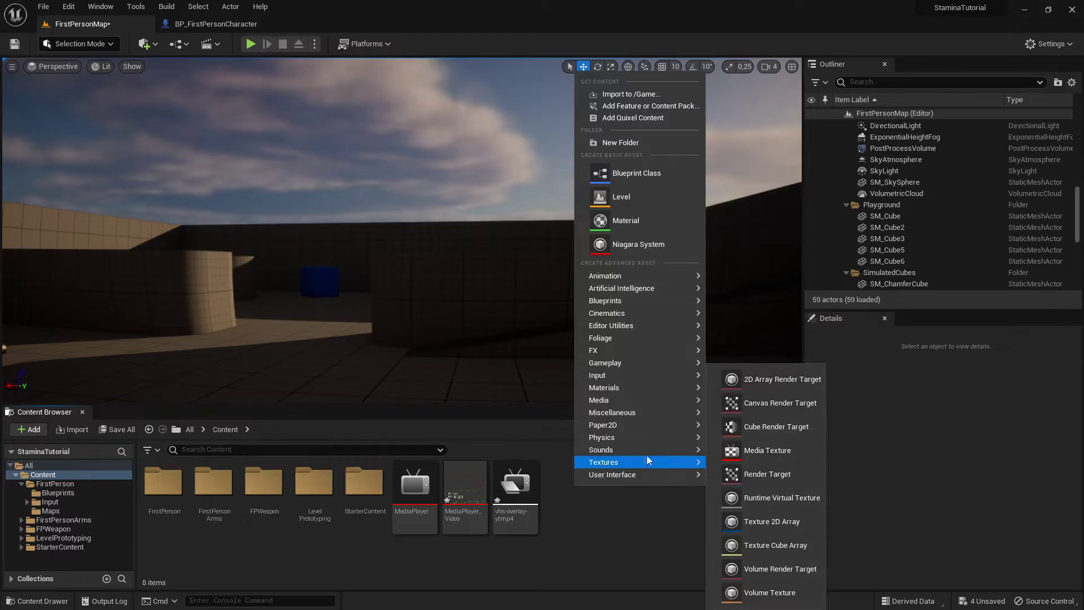
mouse_move(619, 476)
click(762, 579)
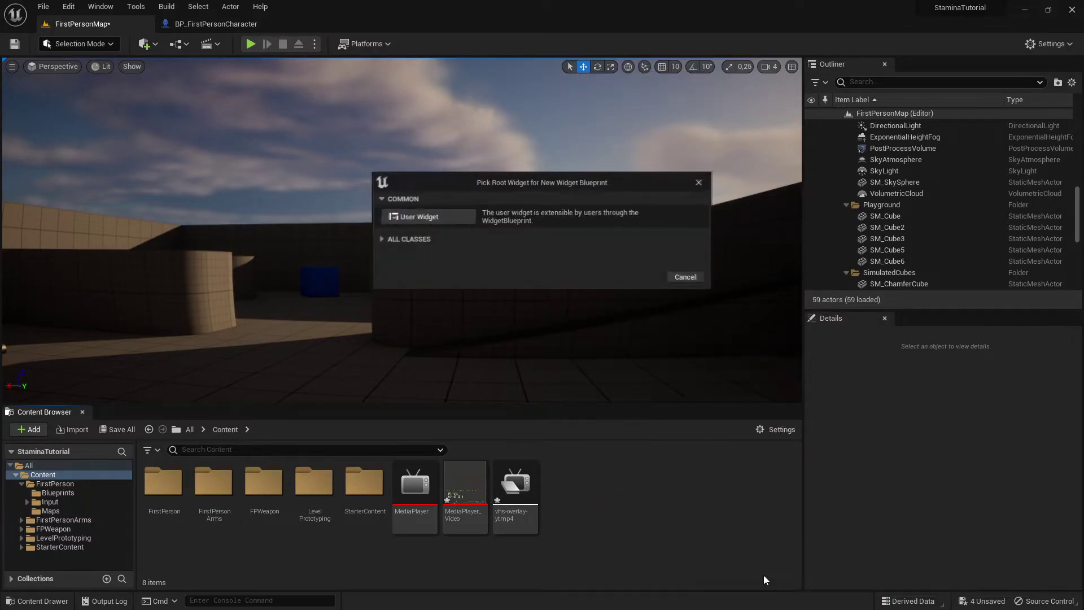
click(415, 217)
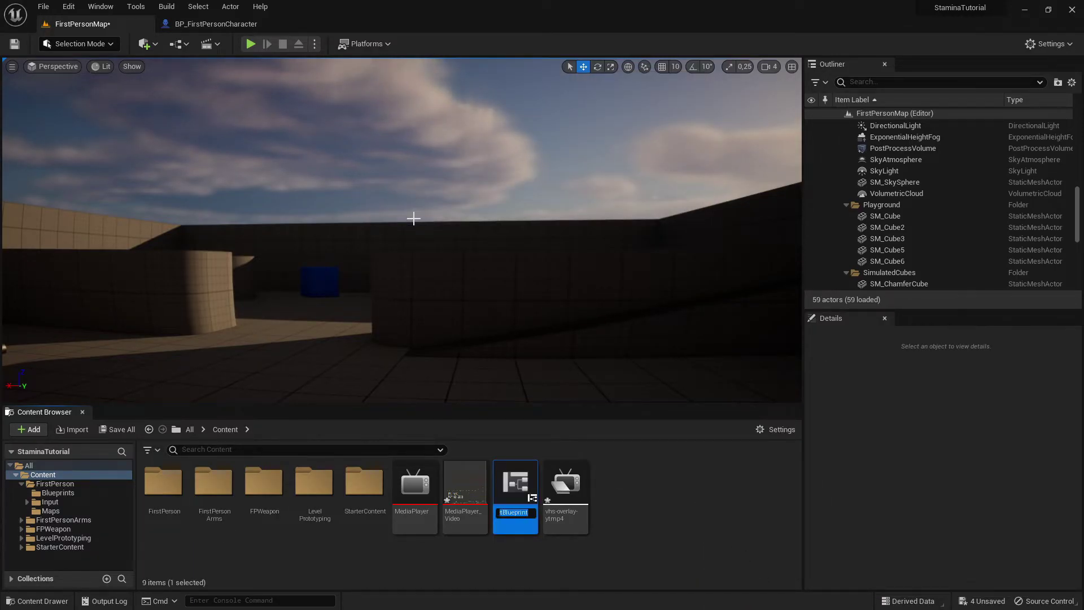
key(BackSpace)
text(VHS_Over)
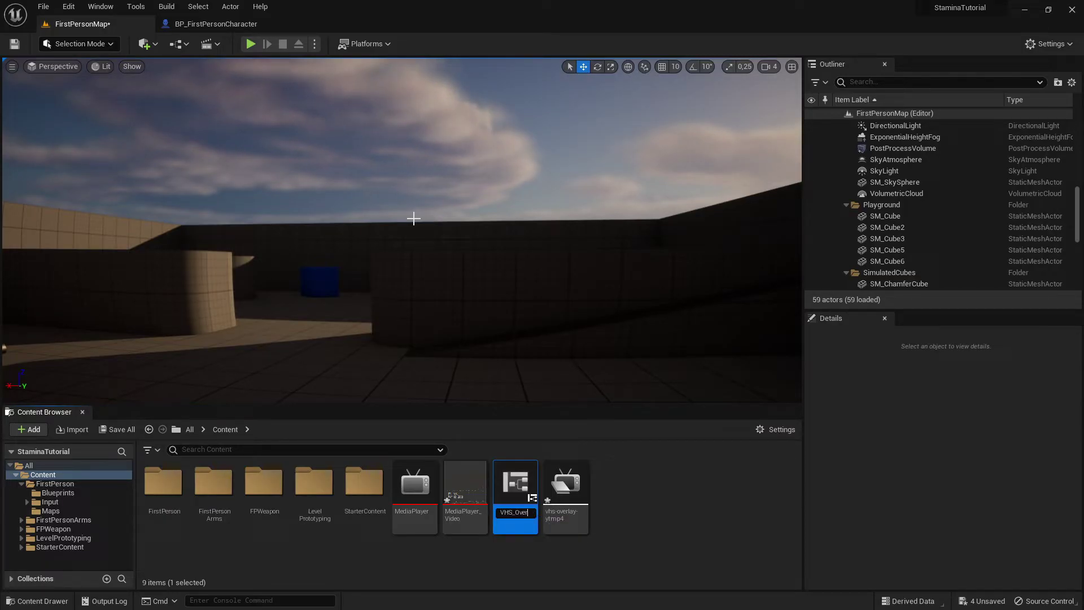
key(Return)
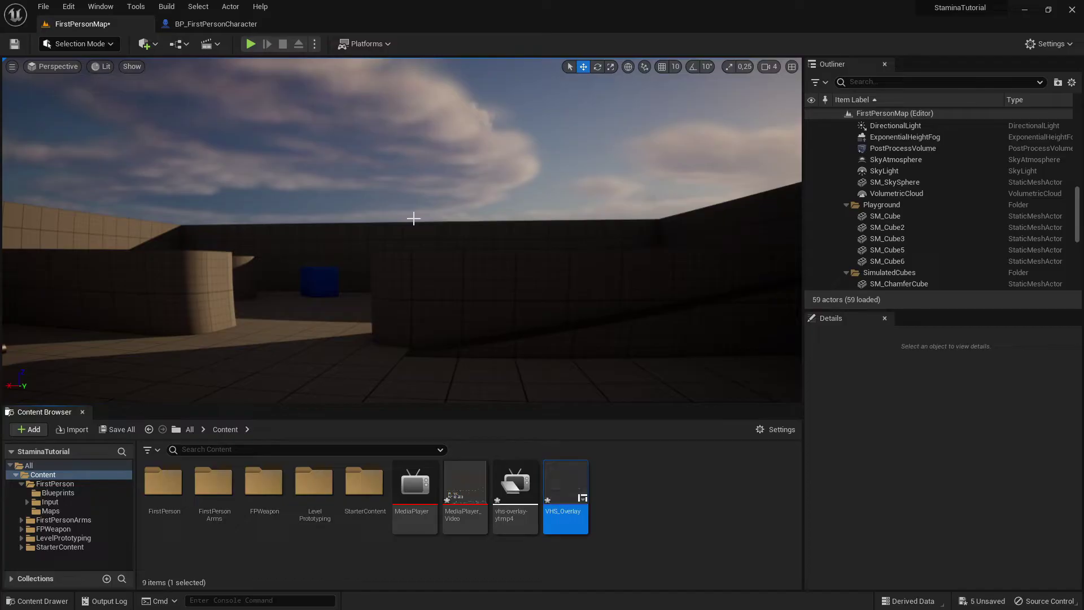
Open the VHS_Overlay widget and add an Image widget that fills its canvas
double_click(580, 479)
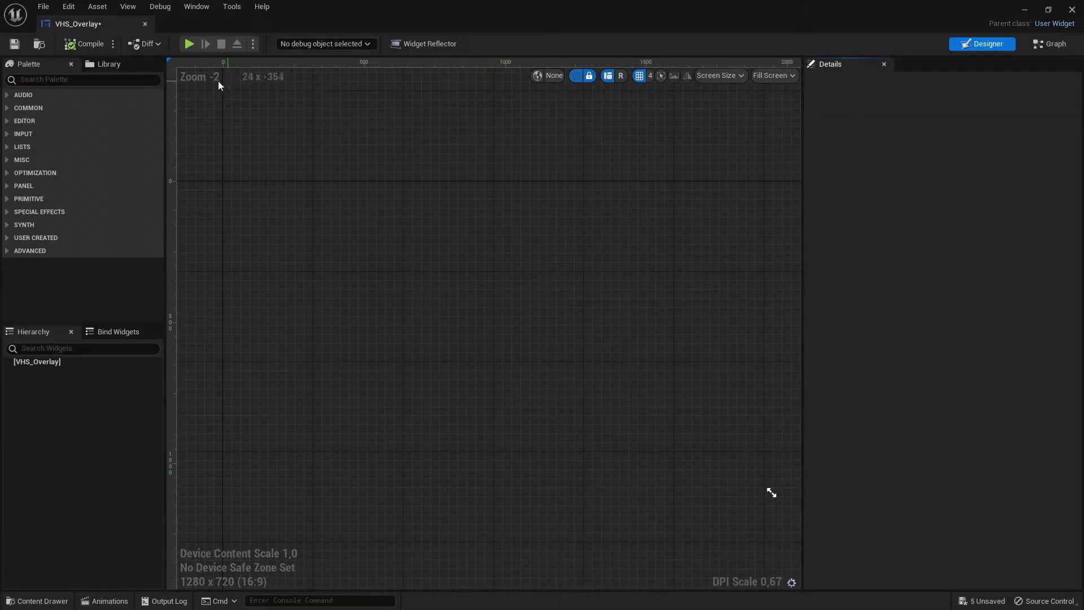
click(51, 81)
text(Imag)
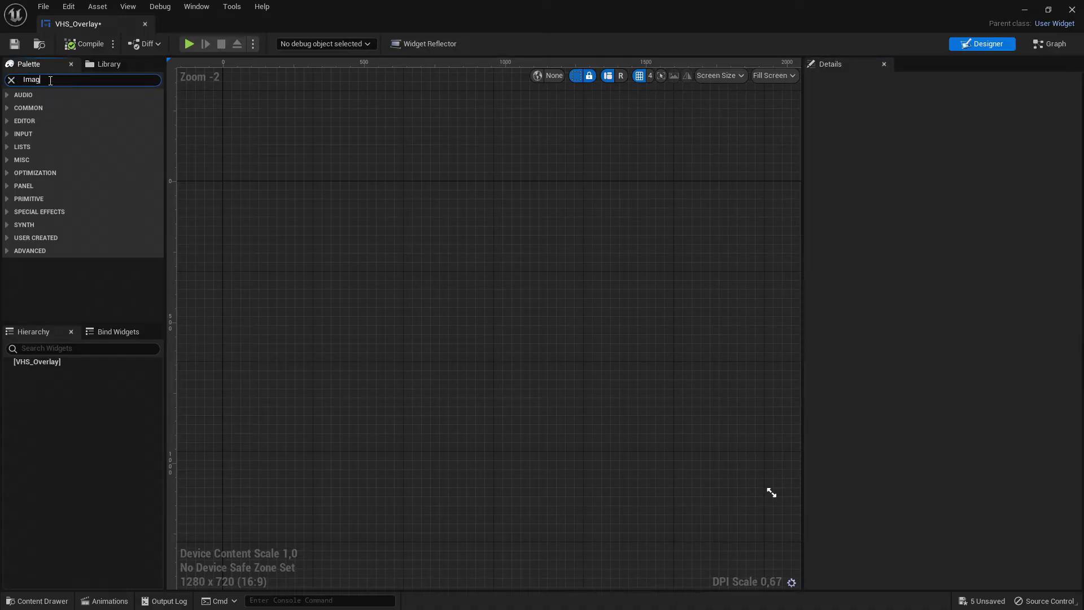
text(e)
drag(59, 108, 448, 307)
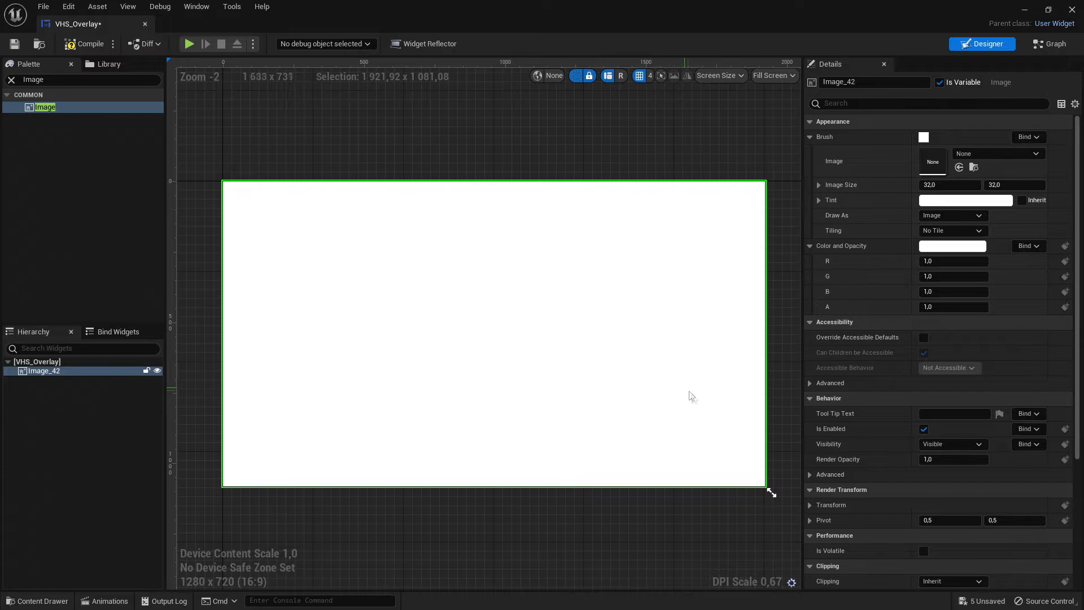
Resize the VHS_Overlay design preview to 3840 x 2160, and compile and save the widget
scroll(687, 394, down, 1)
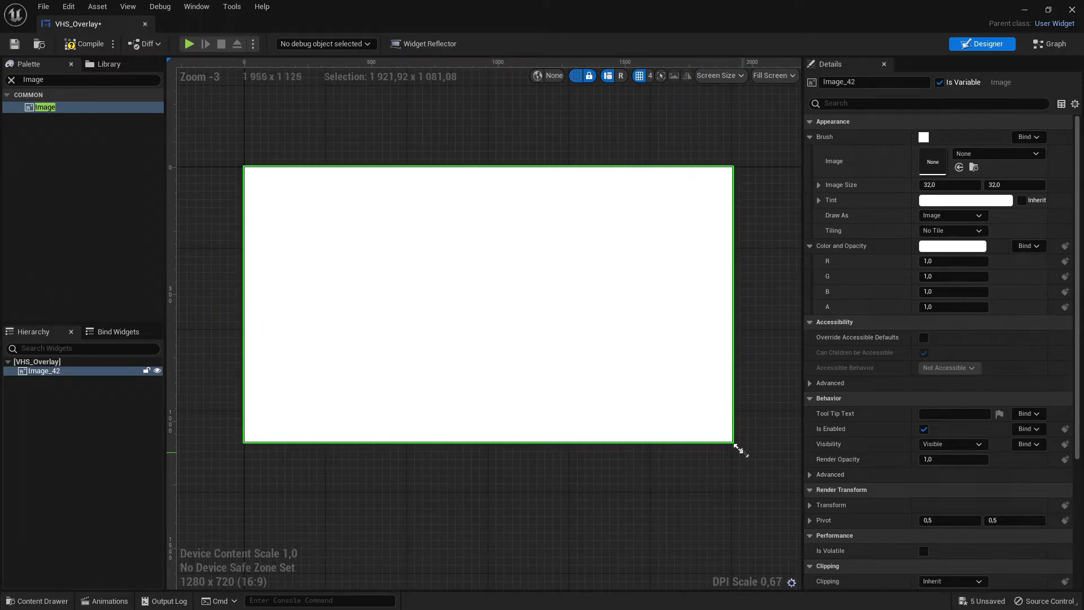
scroll(704, 411, down, 3)
drag(612, 346, 600, 403)
scroll(701, 431, down, 4)
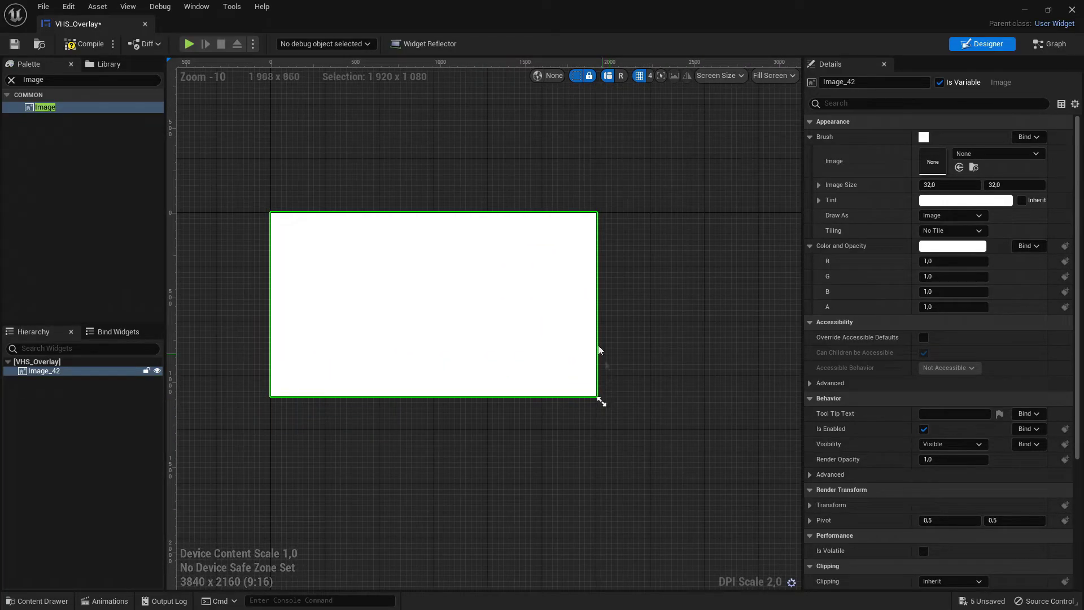
scroll(439, 188, up, 2)
right_drag(381, 167, 433, 103)
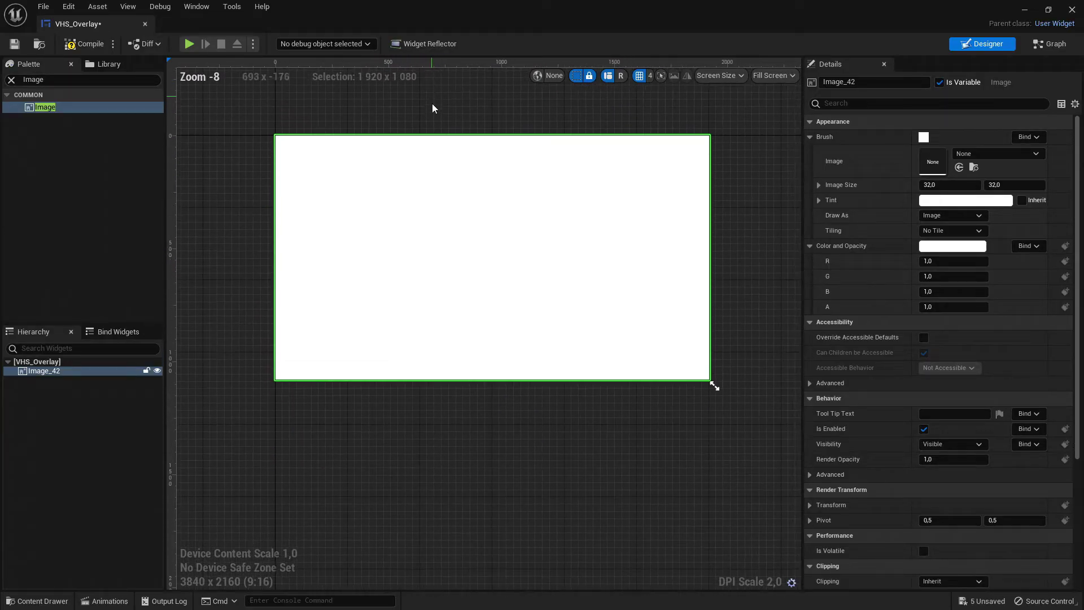
scroll(433, 111, up, 2)
click(433, 114)
click(458, 188)
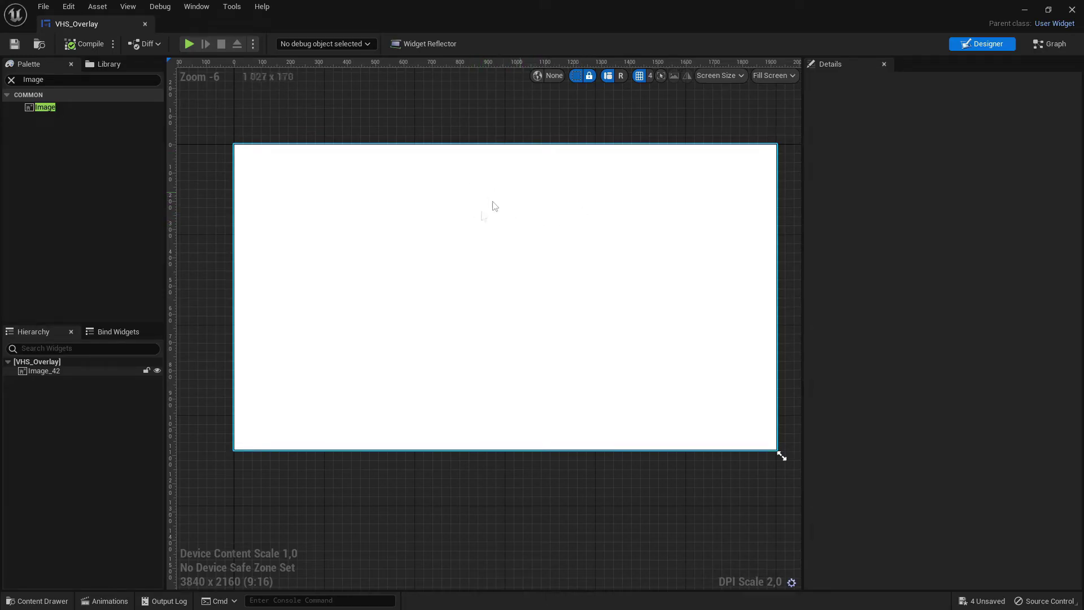
Dock the VHS_Overlay editor beside FirstPersonMap and return to the level's Content folder
drag(115, 30, 231, 29)
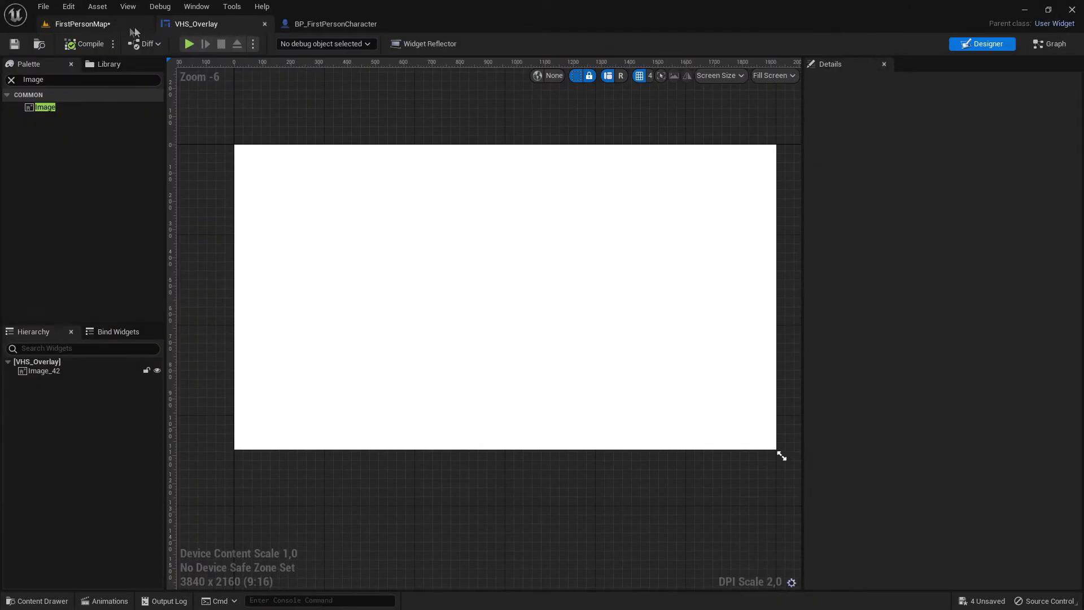
click(140, 27)
click(656, 510)
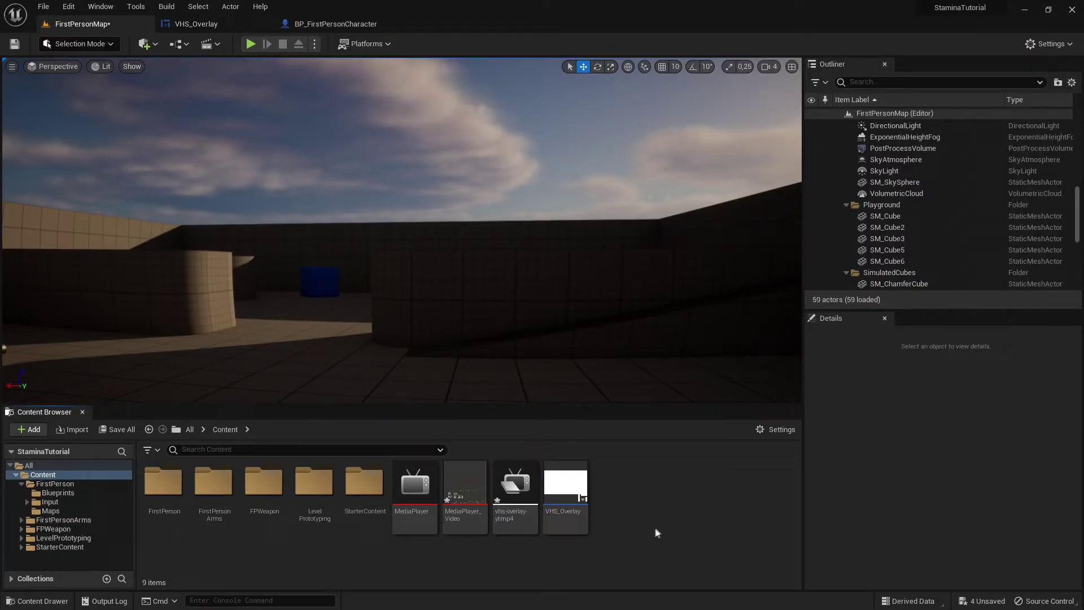
Preview the MediaPlayer_Video media texture, and create a material from it named VHS_OverlayM
click(466, 493)
double_click(467, 492)
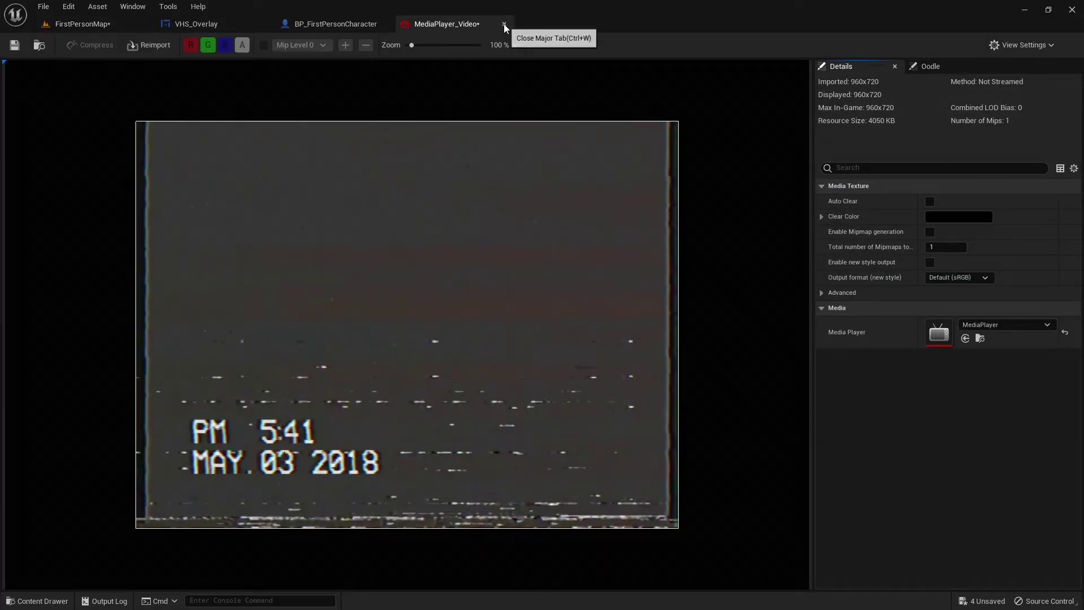
click(504, 23)
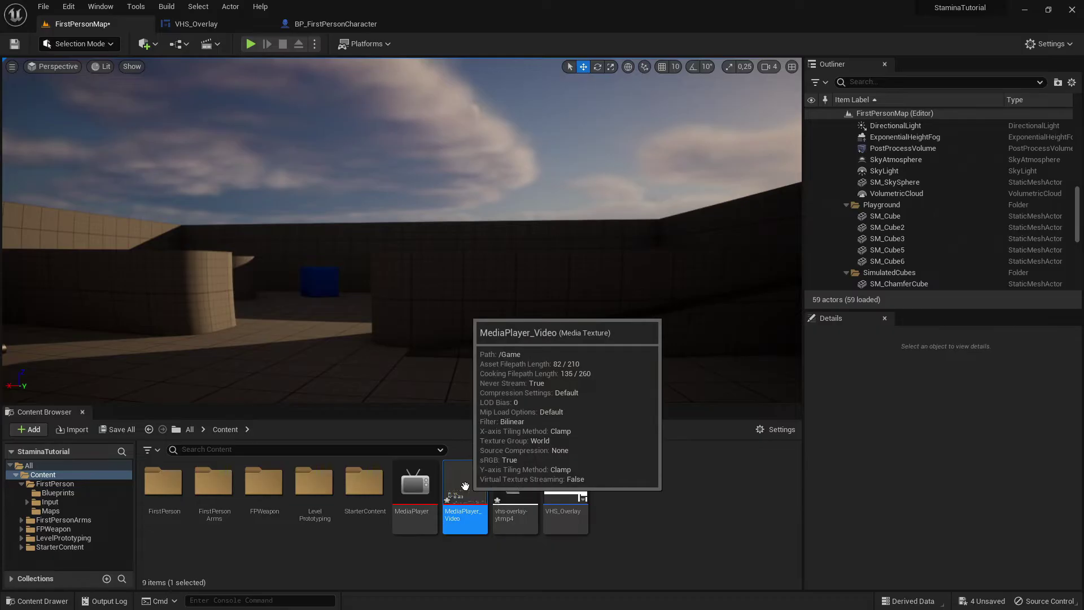
right_click(466, 487)
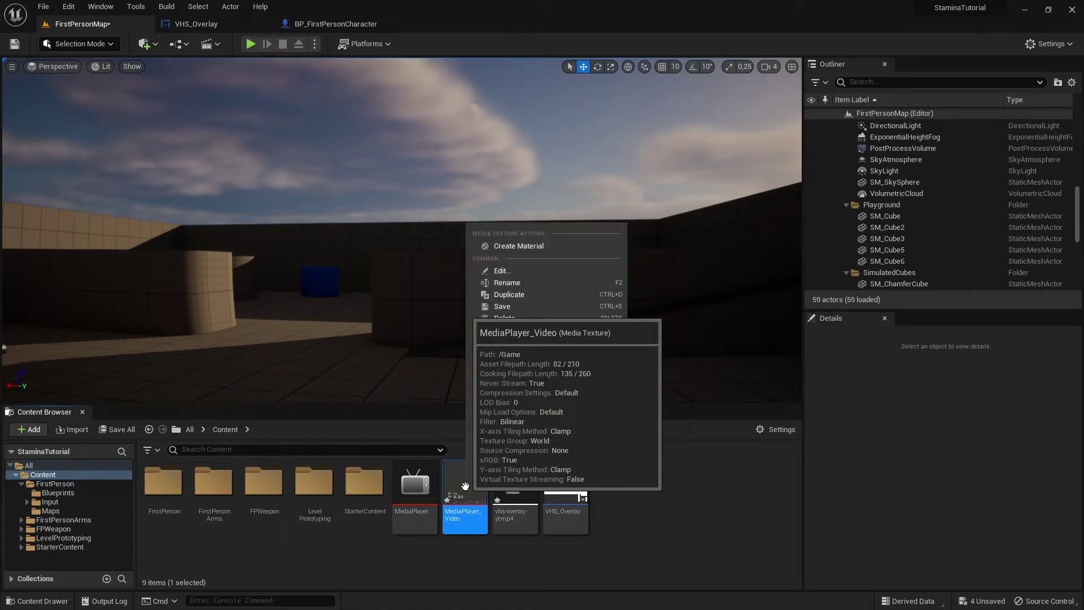
click(535, 246)
text(VHS_)
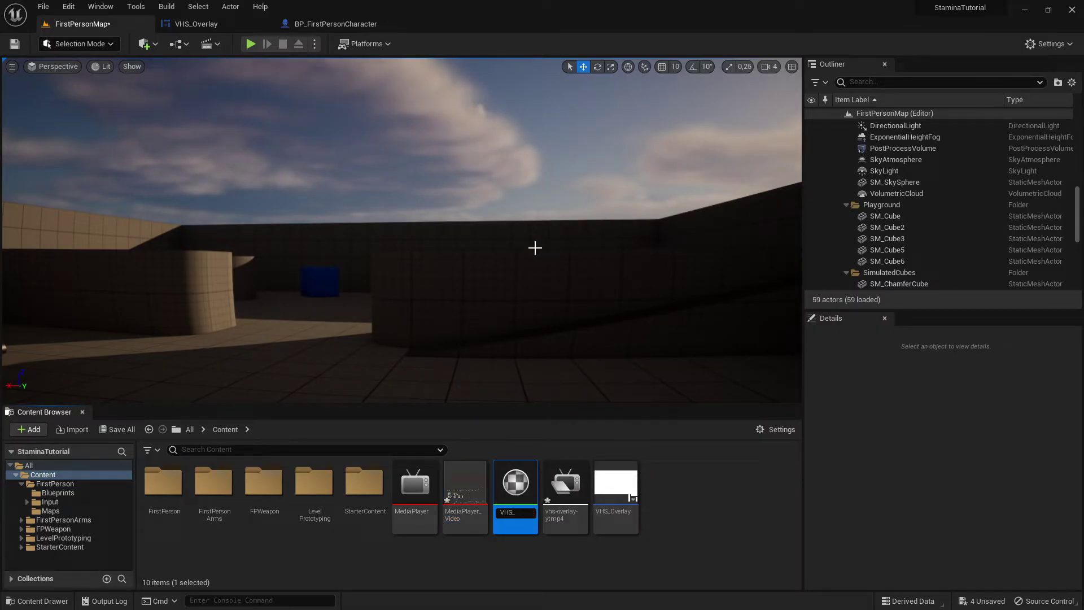
text(Overlay)
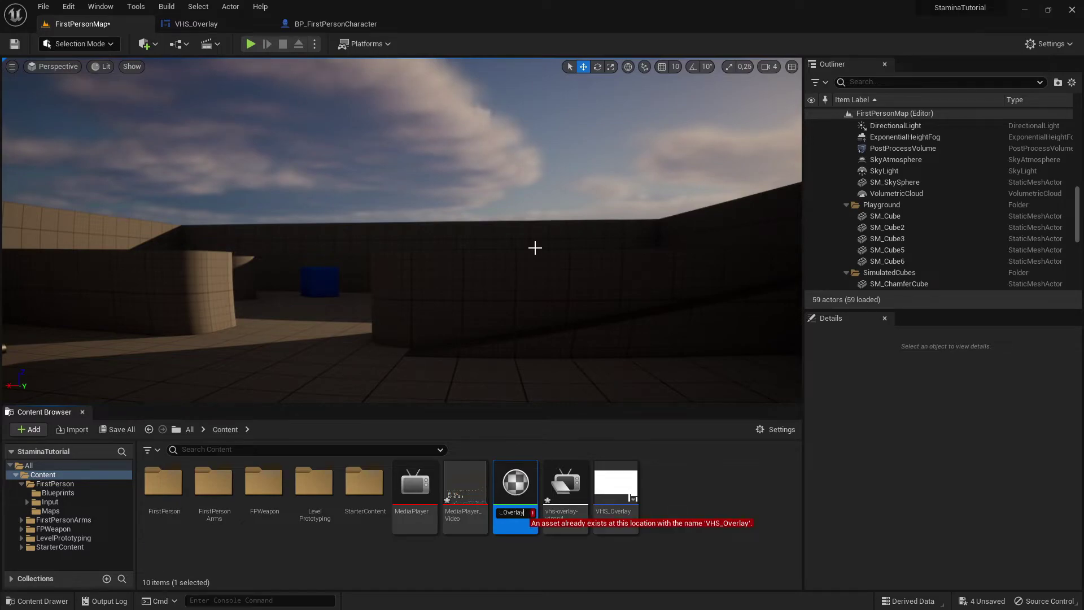
text(M)
key(Return)
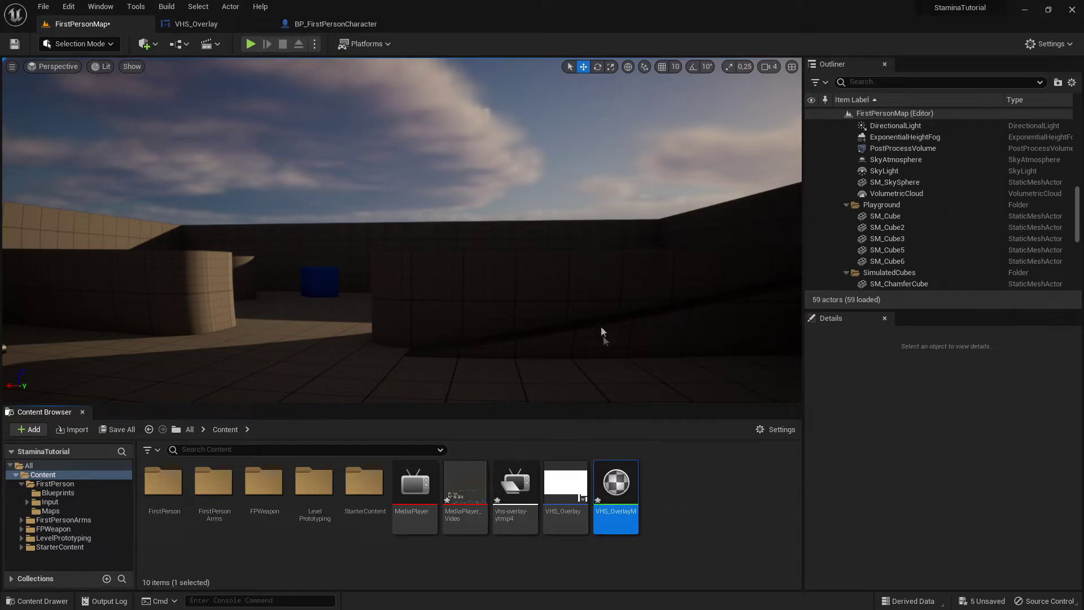
Open the VHS_OverlayM material and set its Material Domain to User Interface
double_click(624, 511)
right_drag(512, 327, 441, 398)
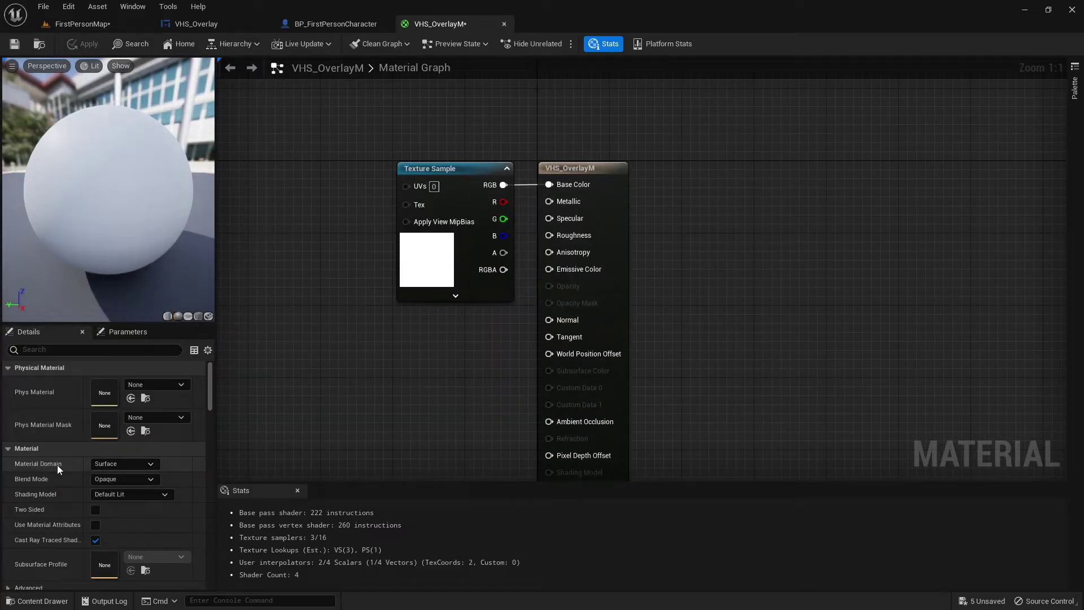
click(119, 464)
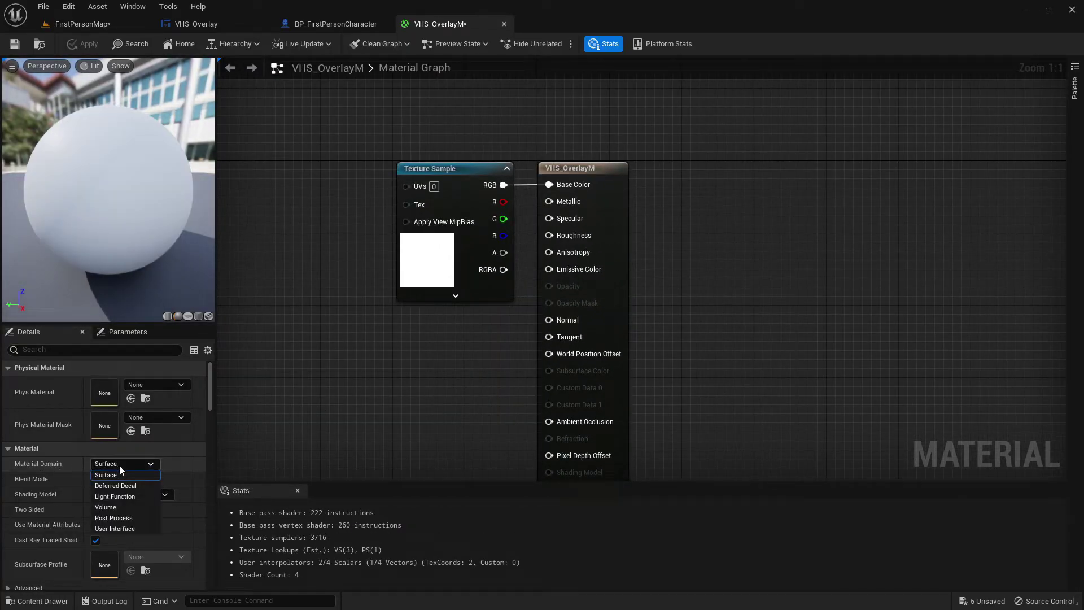
click(119, 529)
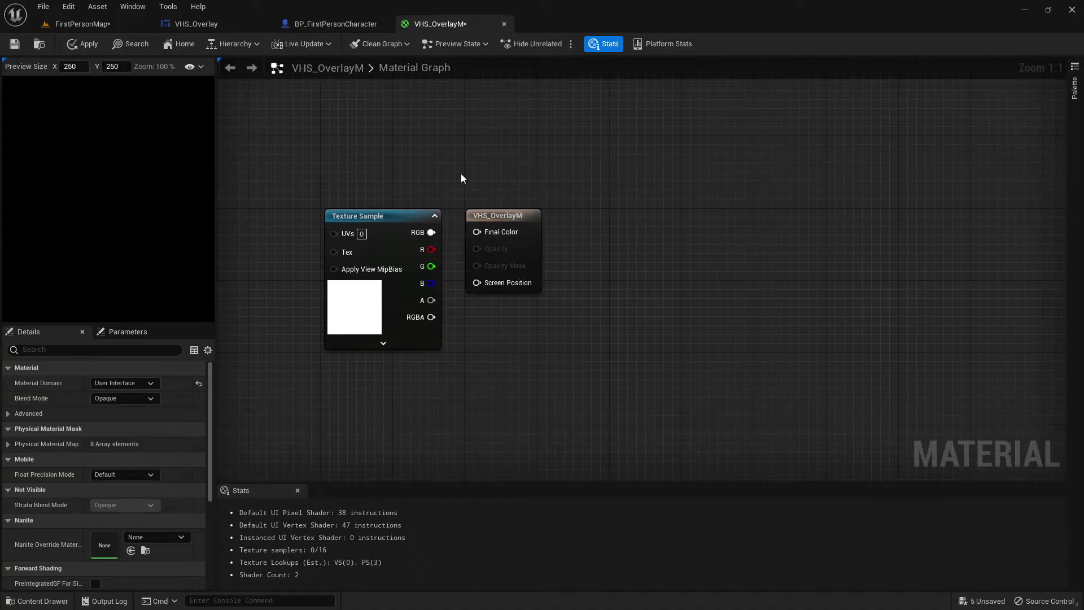
Connect the Texture Sample's RGB output to Final Color and move the Texture Sample farther from the material's result node
drag(433, 241, 483, 248)
drag(395, 302, 328, 303)
click(416, 280)
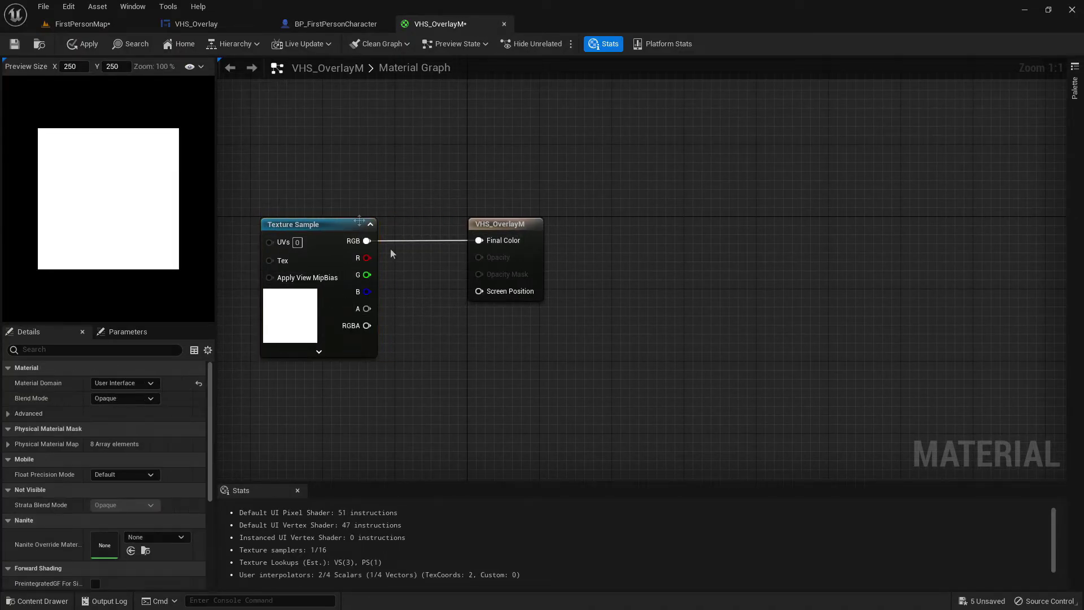
right_drag(442, 154, 503, 209)
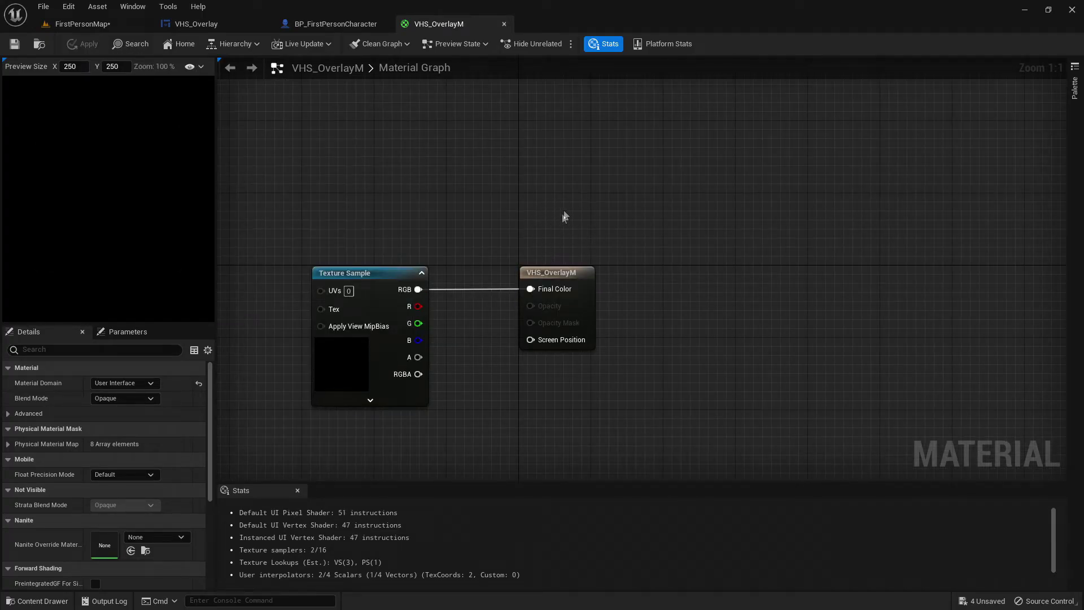
Set the VHS_OverlayM material's Blend Mode to Translucent
click(124, 398)
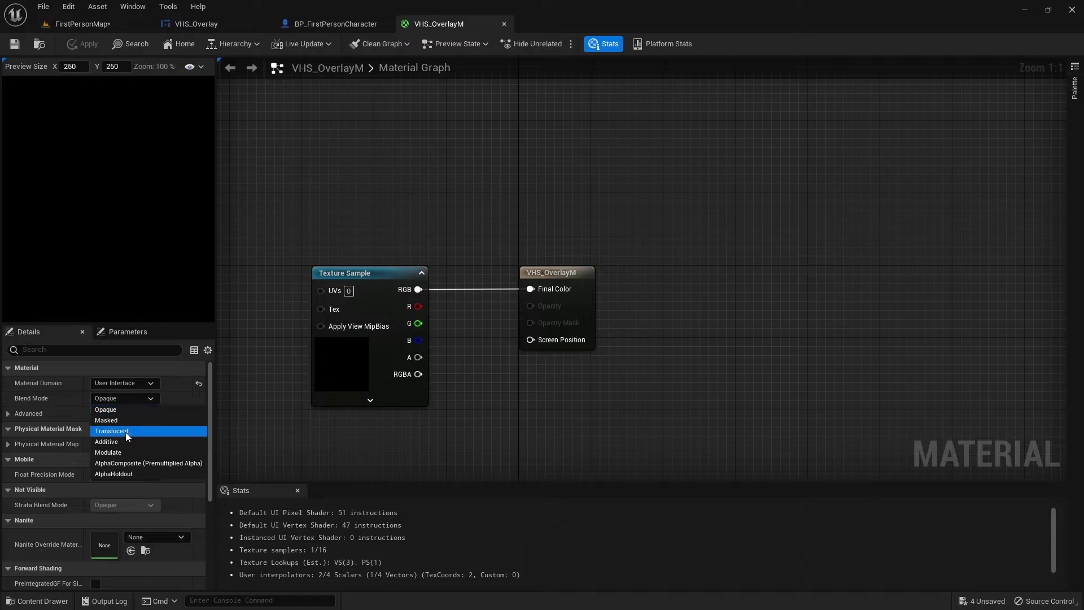
click(105, 425)
click(343, 362)
click(438, 358)
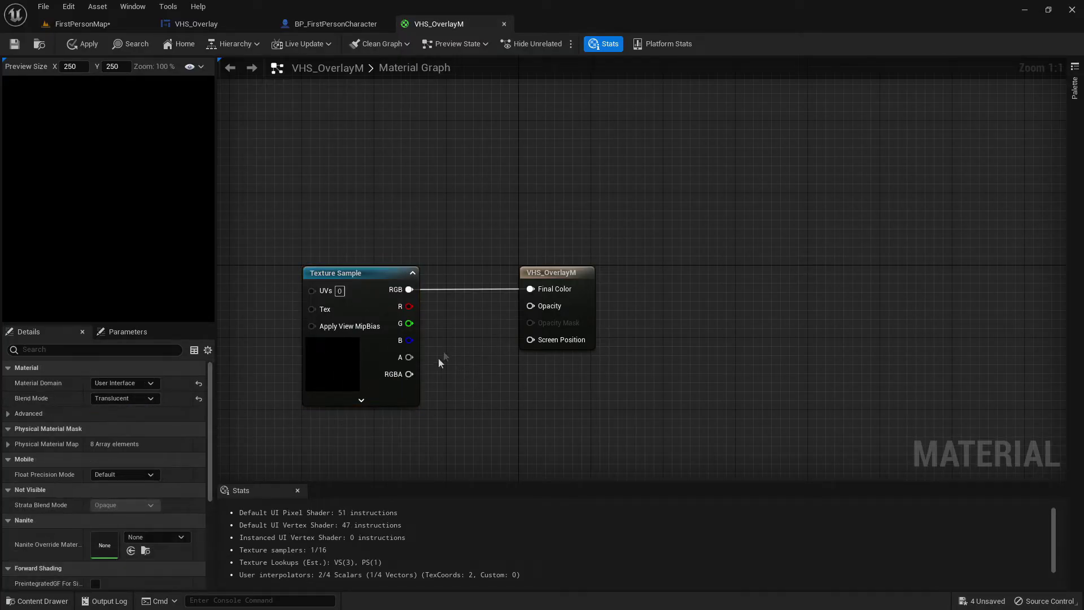
right_drag(438, 358, 377, 380)
right_drag(344, 267, 413, 254)
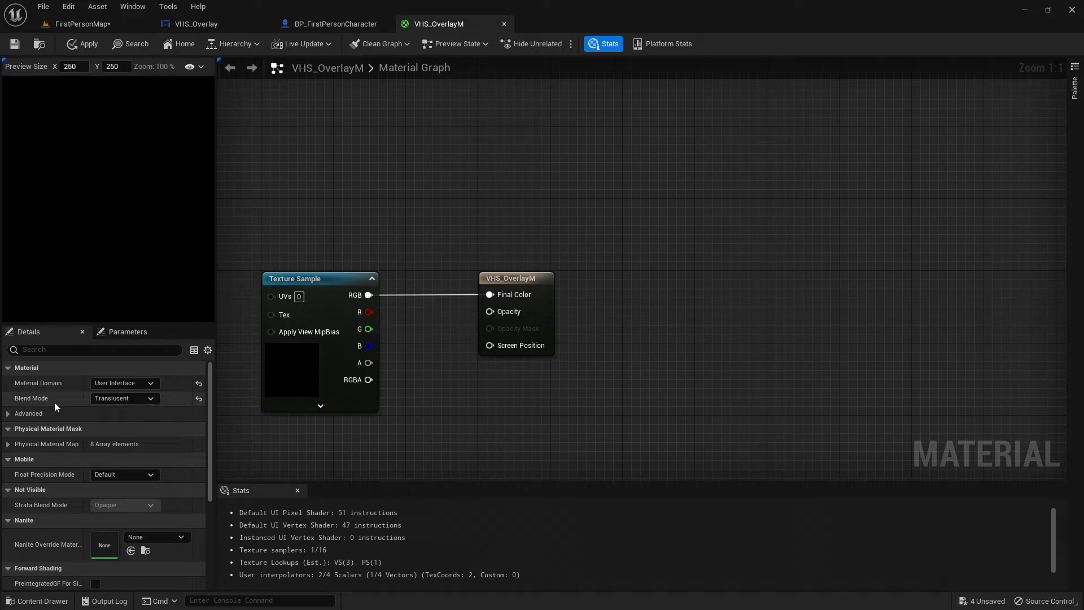
right_drag(429, 346, 365, 373)
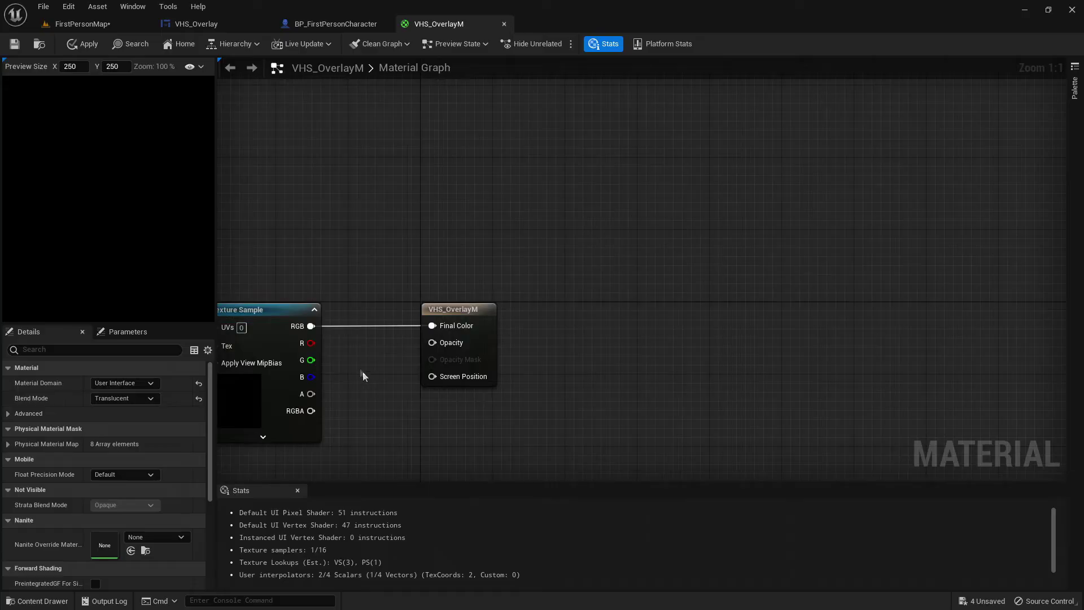
Connect the Texture Sample's RGB output to Opacity as well, and apply and save the material
drag(311, 327, 441, 347)
right_drag(375, 286, 519, 232)
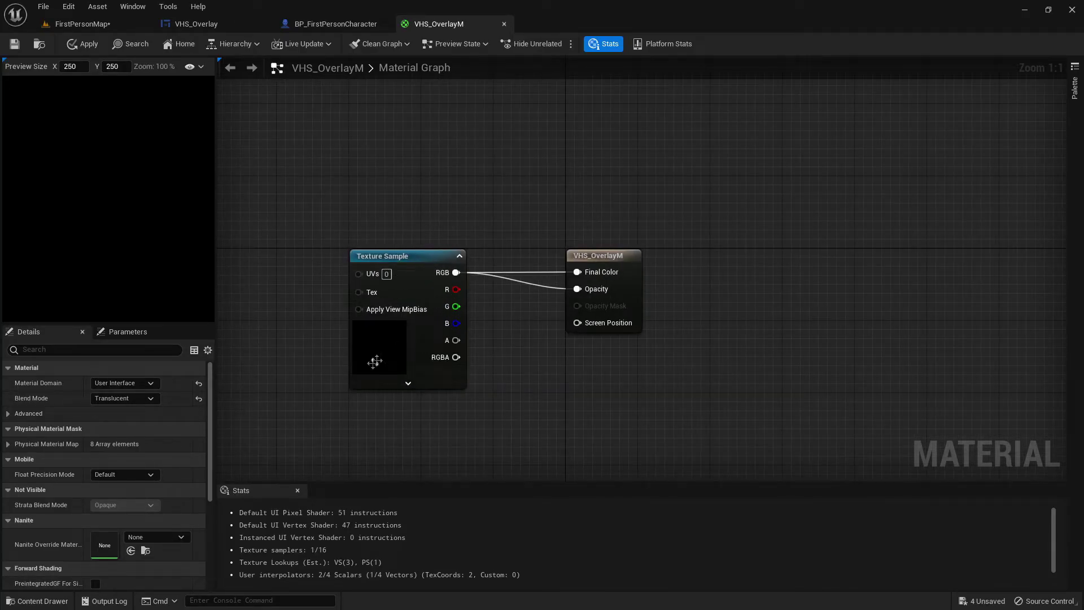
click(380, 357)
right_drag(324, 283, 273, 326)
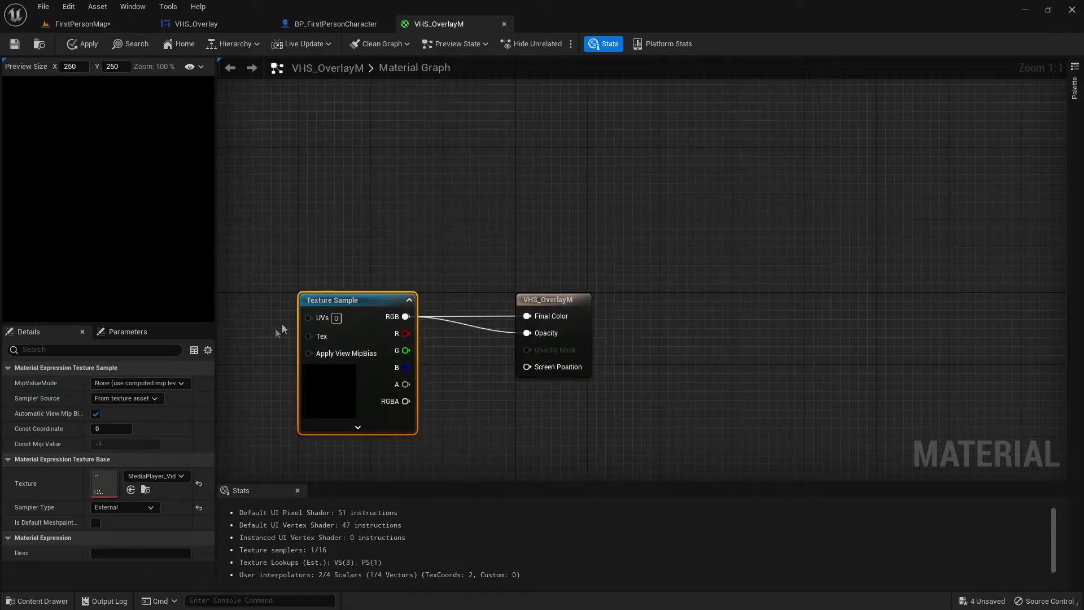
click(416, 206)
right_drag(416, 205, 524, 224)
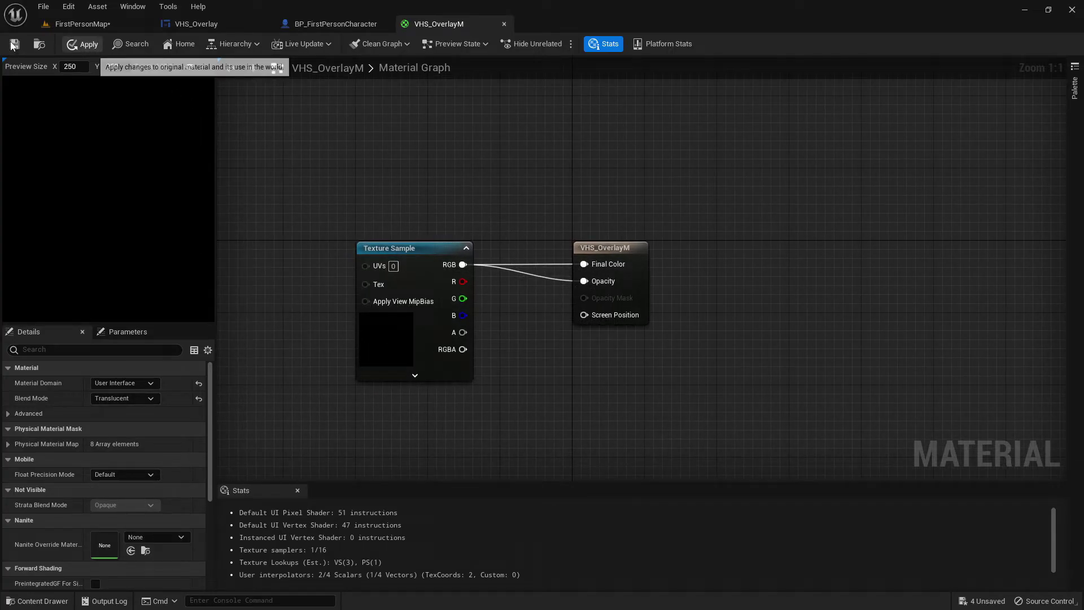
click(84, 43)
click(14, 43)
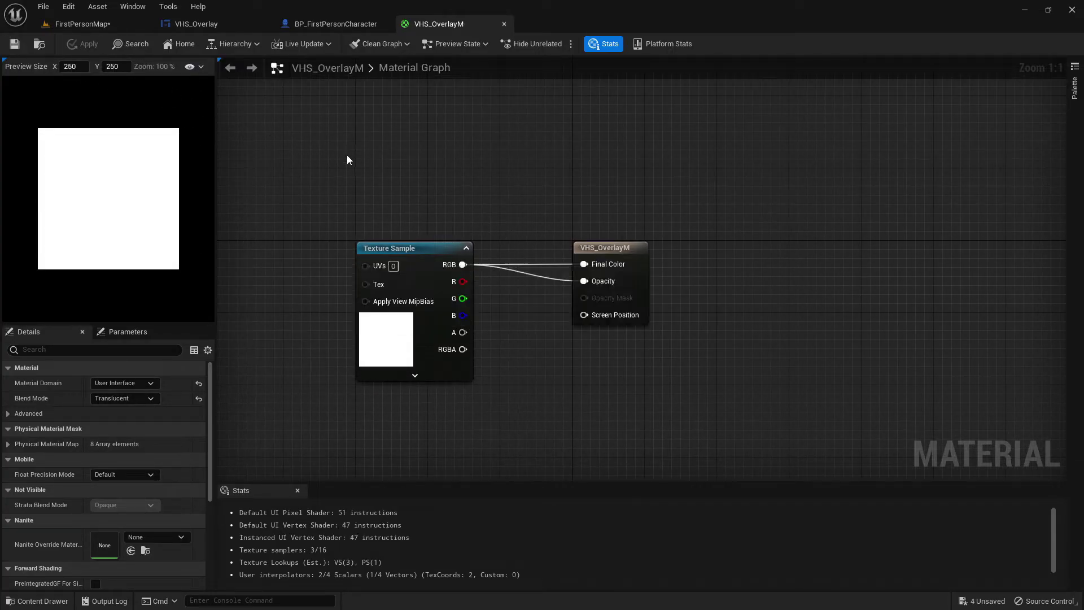
Close the VHS_OverlayM material editor and return to the VHS_Overlay widget
right_drag(352, 296, 330, 317)
click(394, 353)
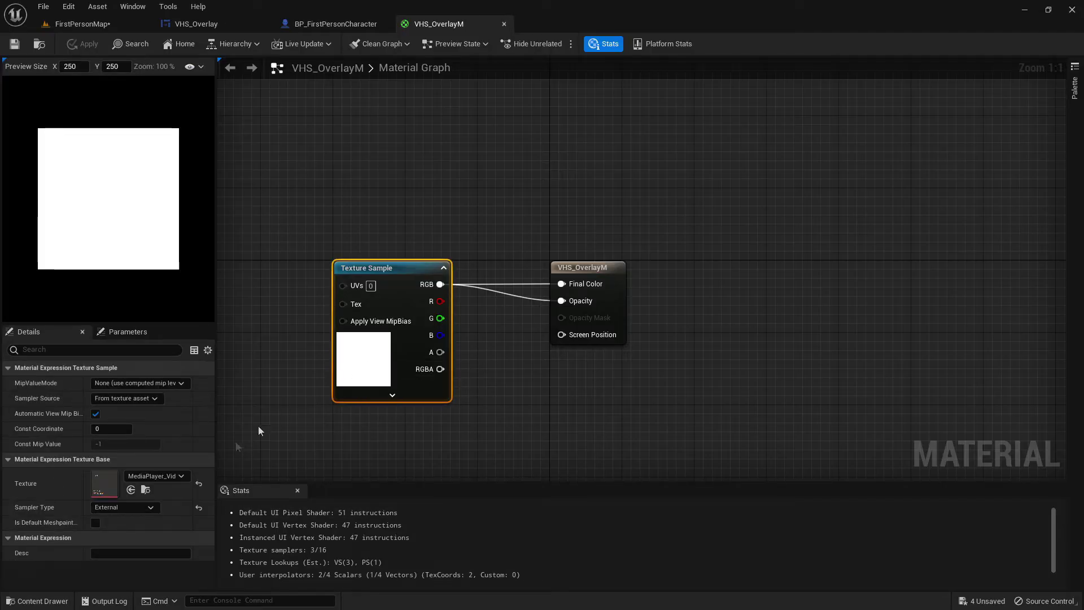
click(496, 184)
right_drag(496, 184, 454, 215)
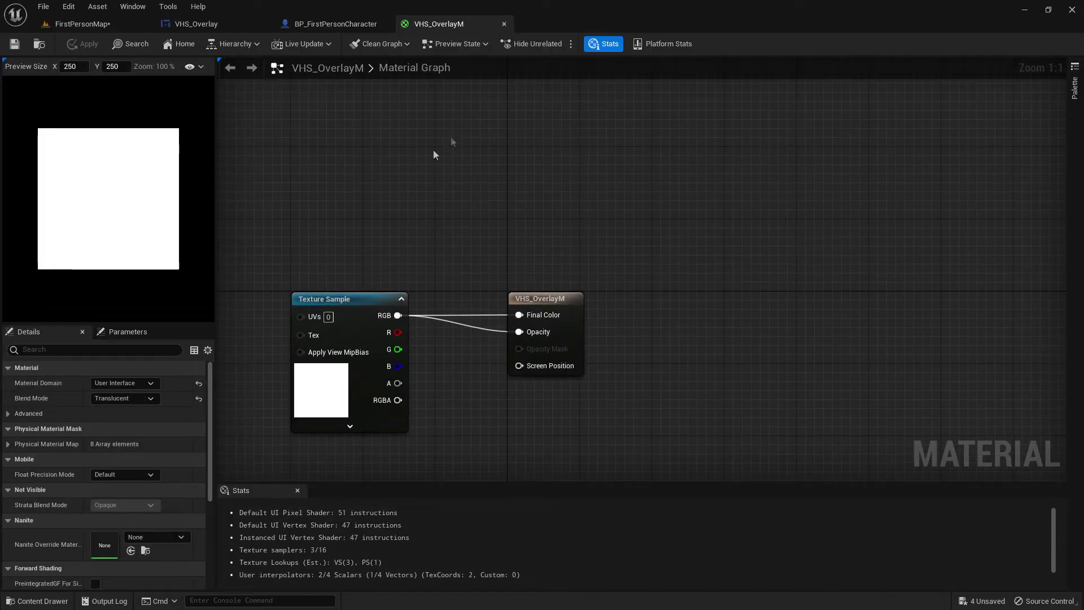
click(503, 23)
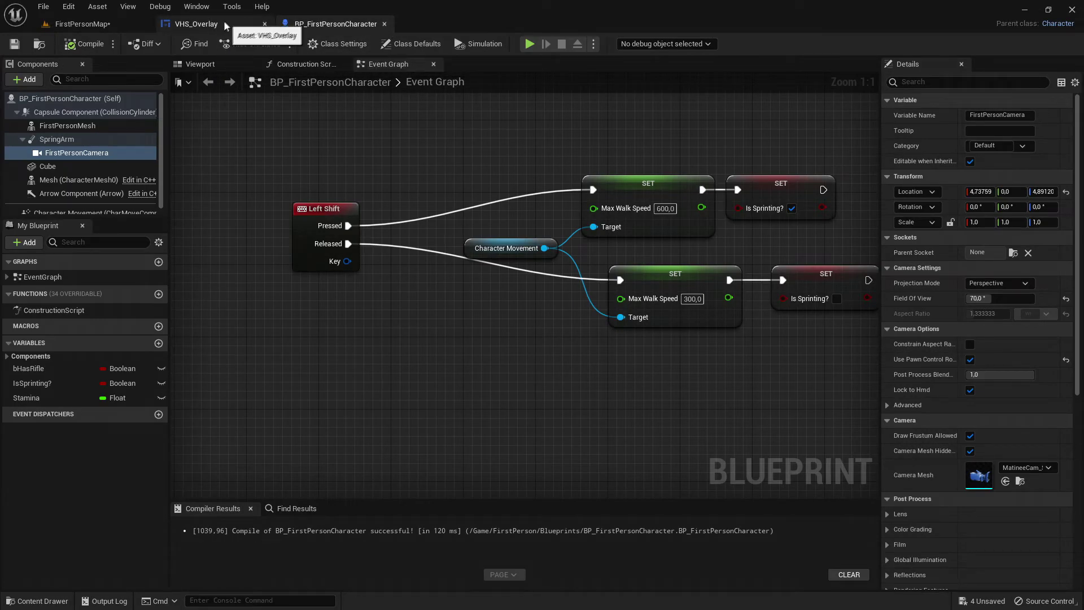
click(200, 26)
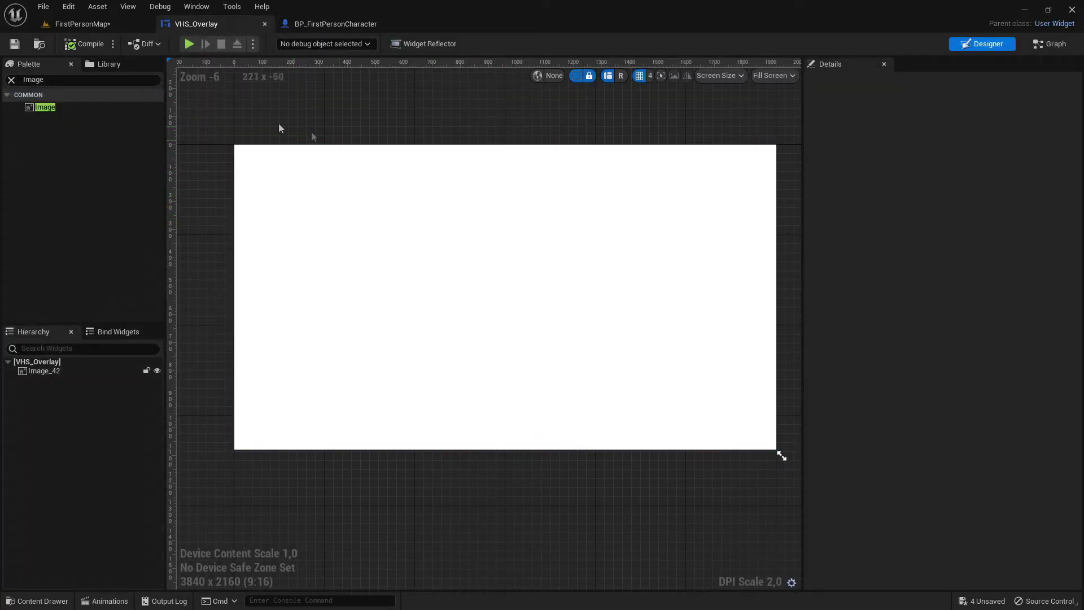
Assign the VHS_OverlayM material as the brush image of the full-screen Image widget and save VHS_Overlay
click(425, 205)
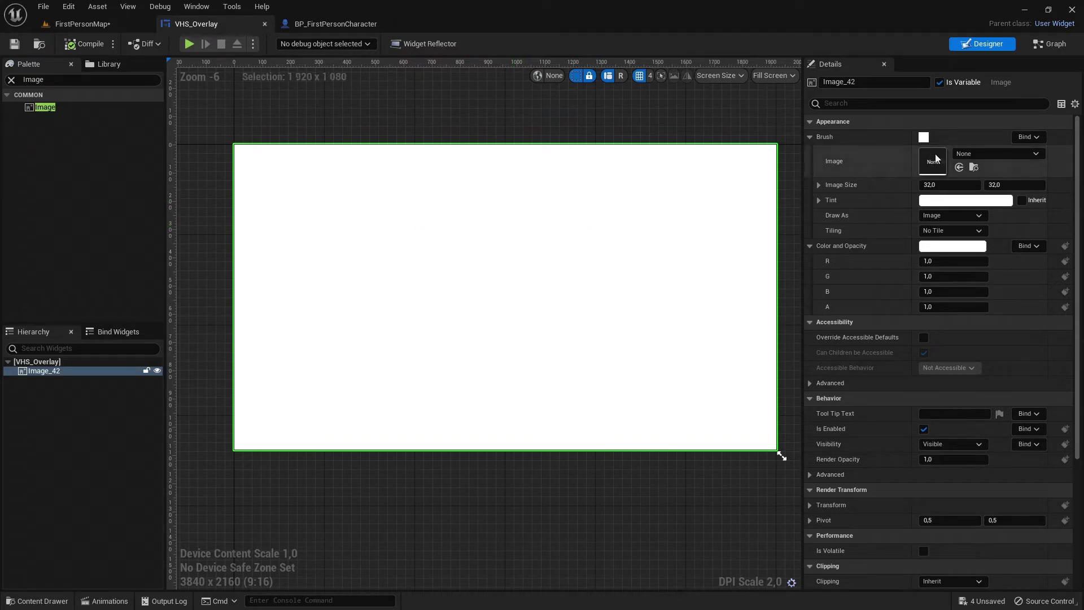
click(994, 154)
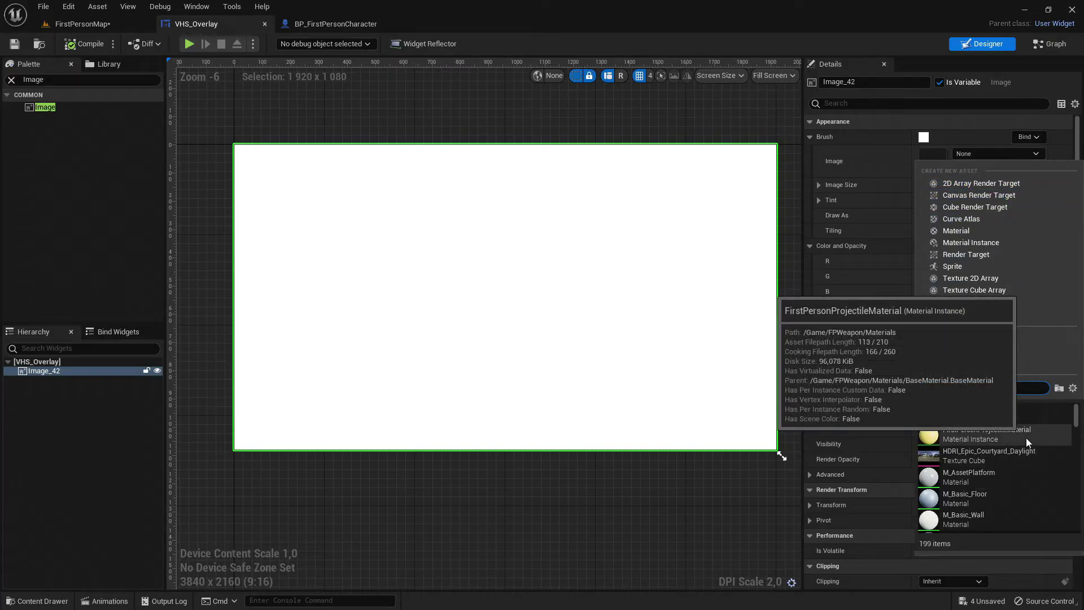
text(Vhs)
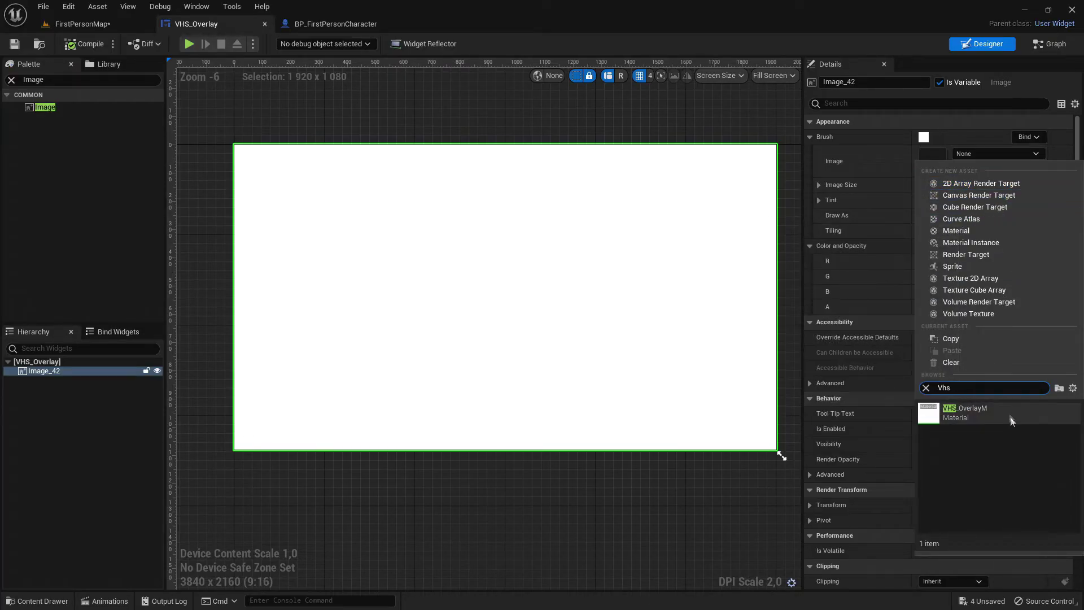
click(982, 411)
mouse_move(628, 109)
right_down()
mouse_move(606, 118)
mouse_move(606, 146)
right_up()
key(ctrl+s)
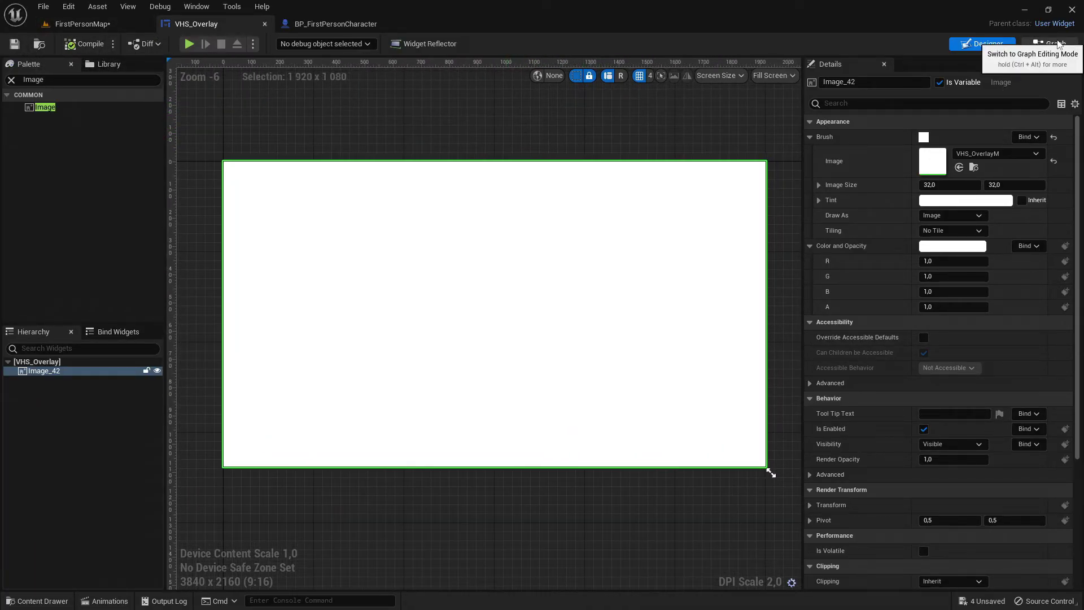
Delete the Event Pre Construct and Event Tick nodes from the VHS_Overlay widget's event graph
click(1050, 44)
click(534, 246)
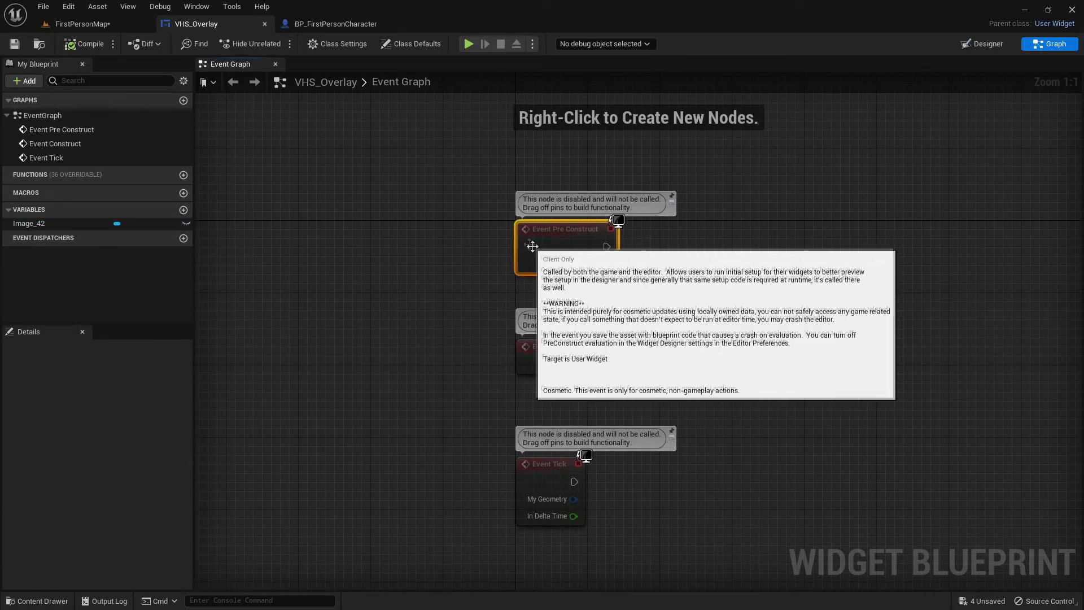
key(Delete)
click(546, 480)
key(Delete)
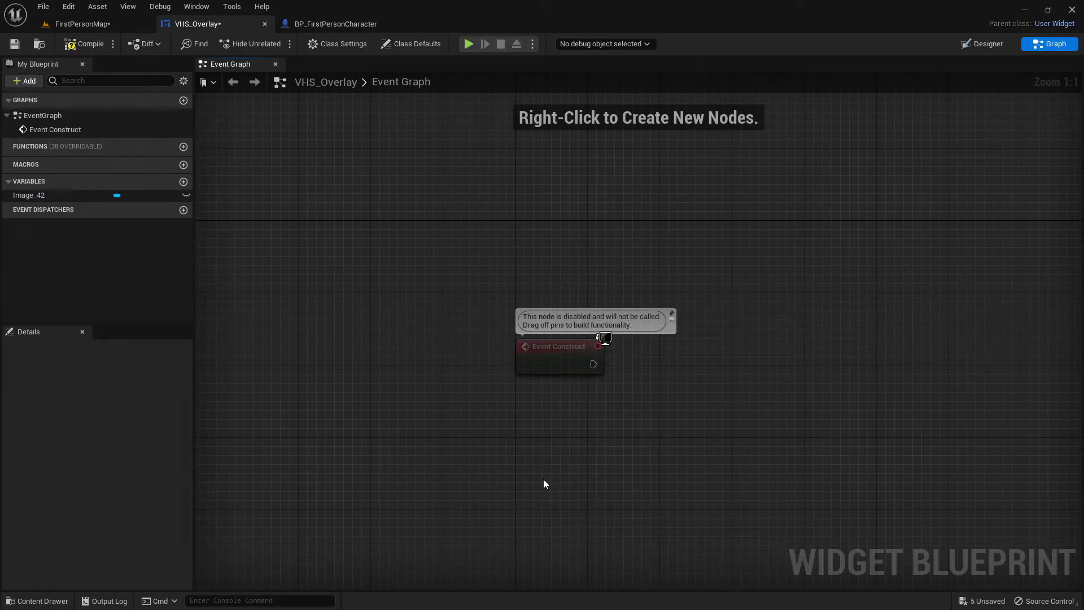
right_drag(804, 397, 603, 328)
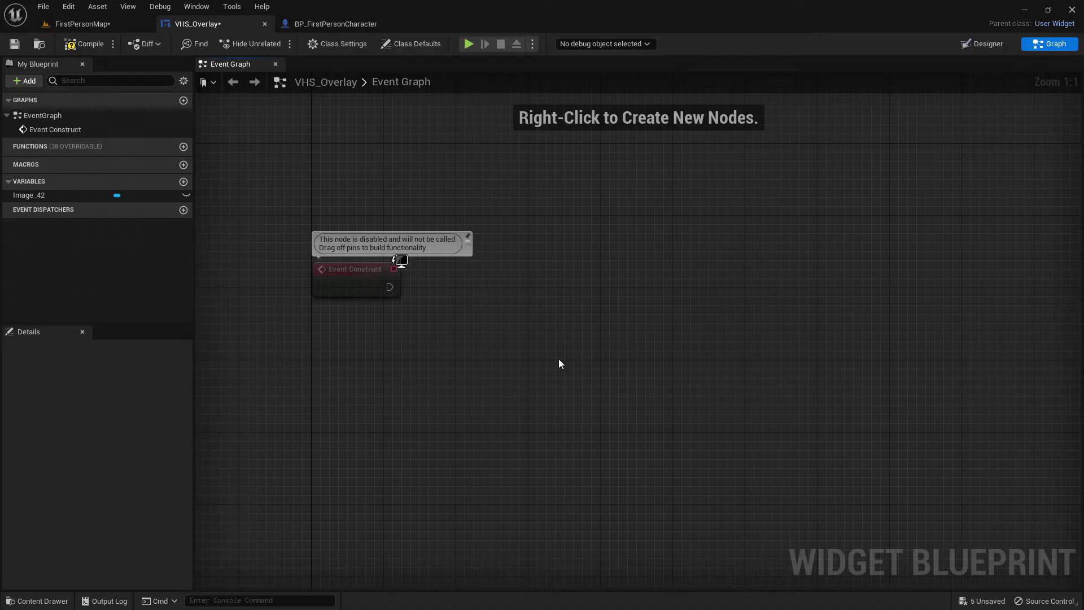
Add a variable named MediaPlayer to VHS_Overlay and set its type to a Media Player object reference
click(184, 183)
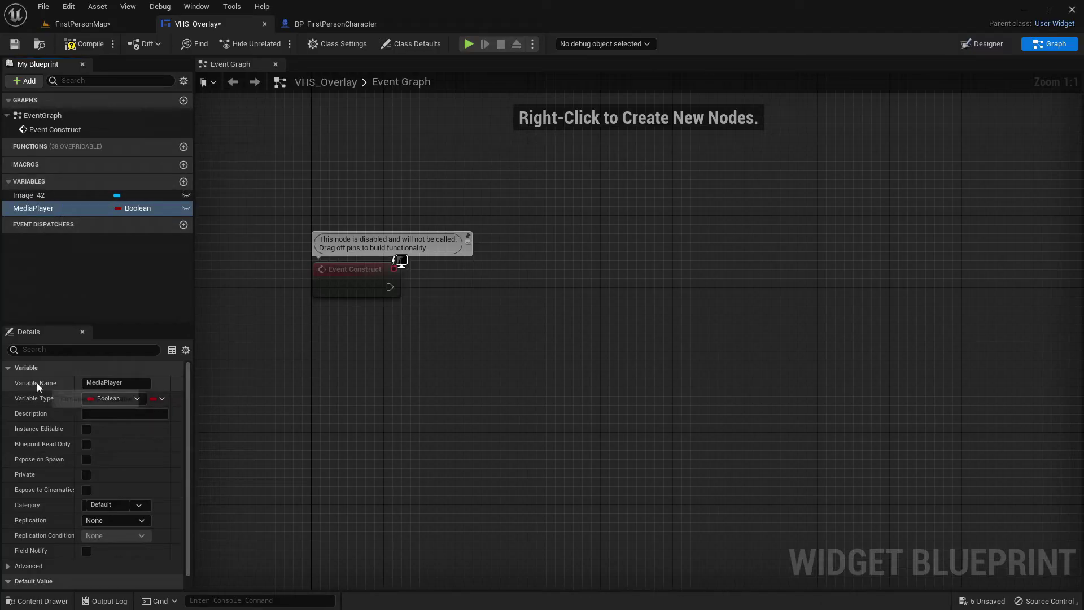
click(105, 400)
text(Med)
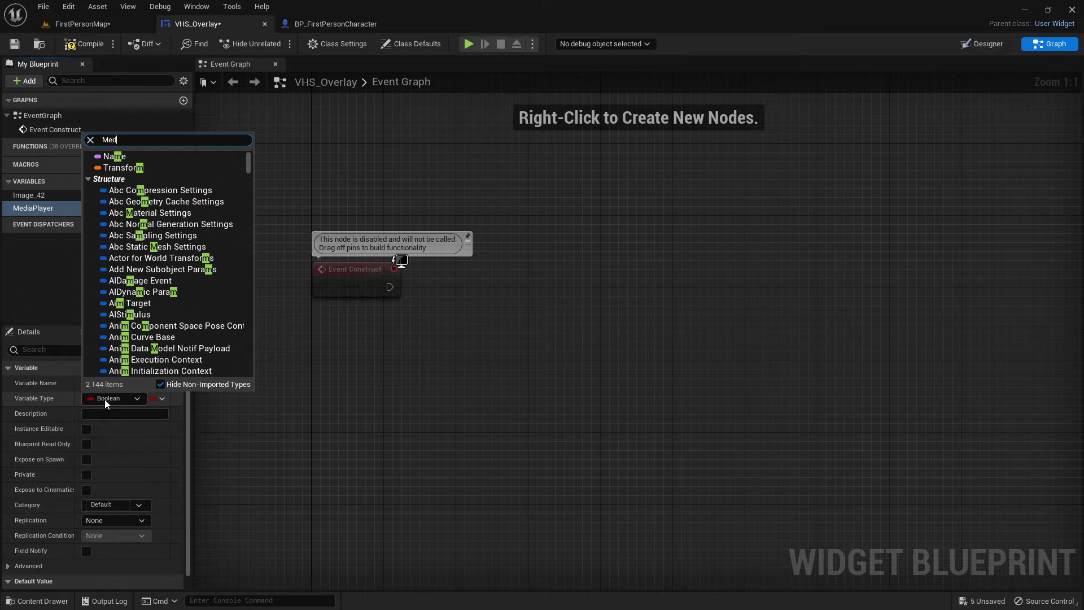
text(iapla)
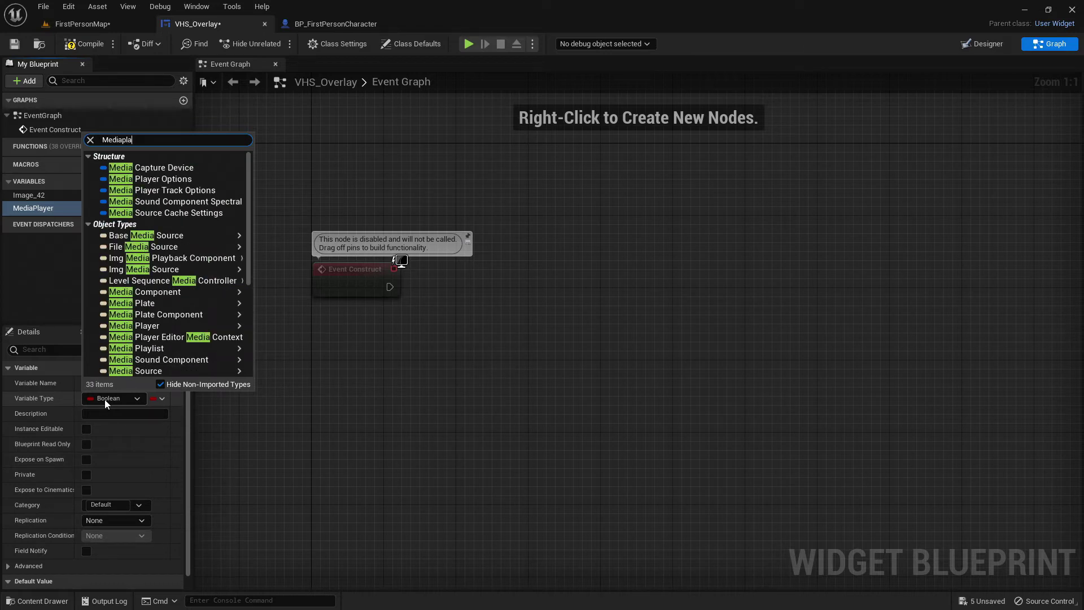
text(yer)
mouse_move(243, 202)
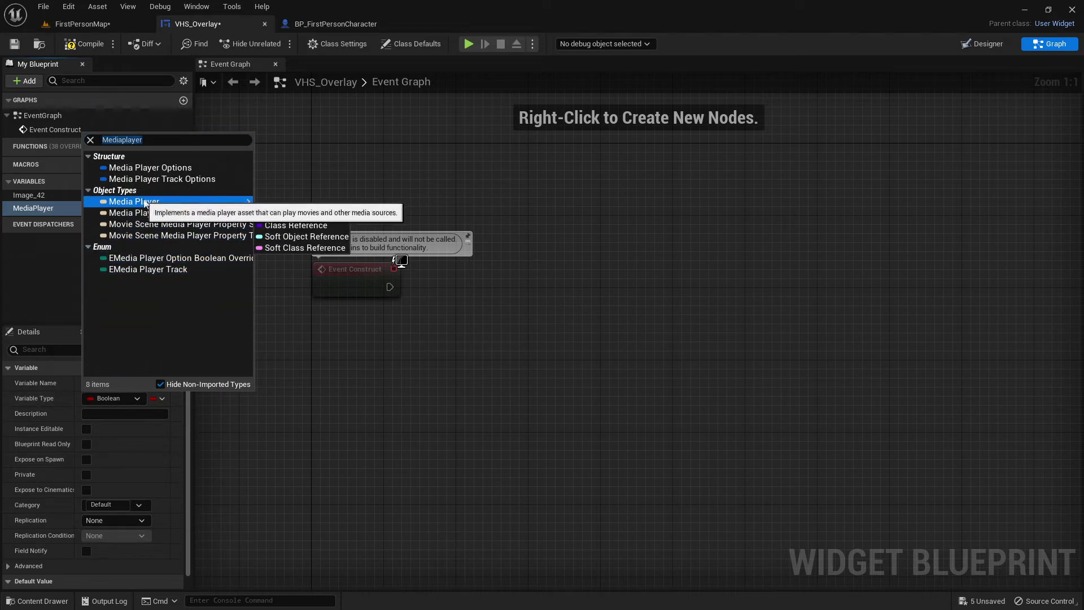
click(305, 203)
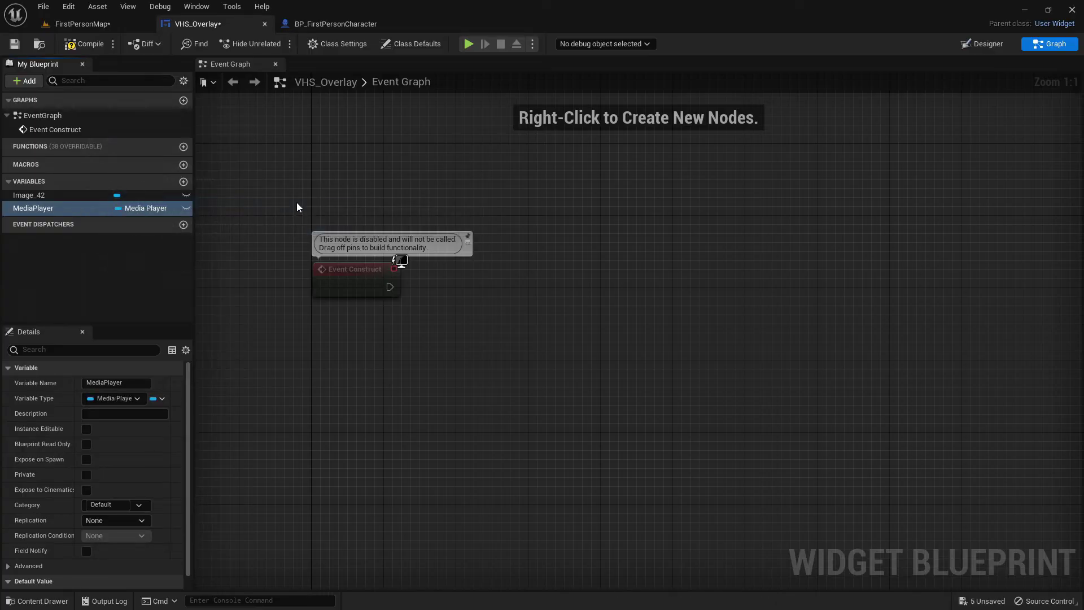
Compile VHS_Overlay and set the MediaPlayer variable's default value to the MediaPlayer asset
right_drag(275, 238, 234, 239)
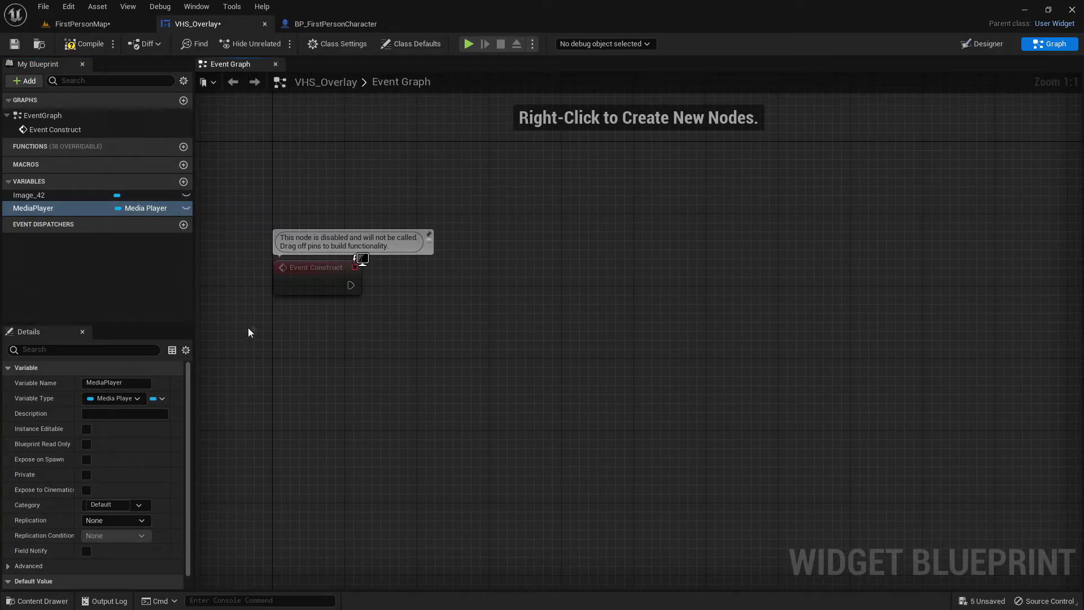
click(85, 44)
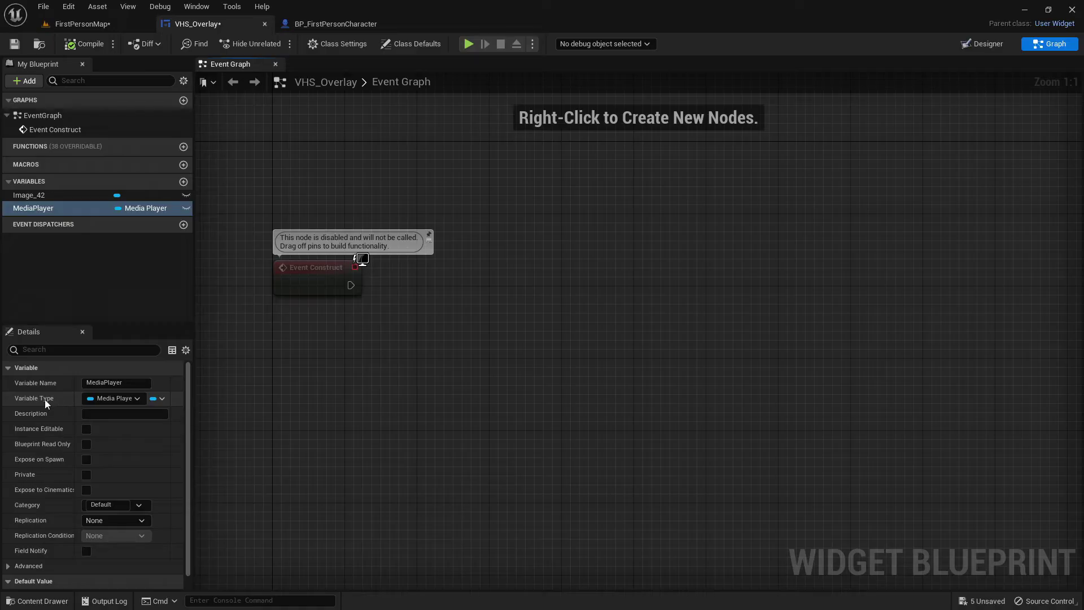
click(45, 211)
scroll(63, 430, down, 2)
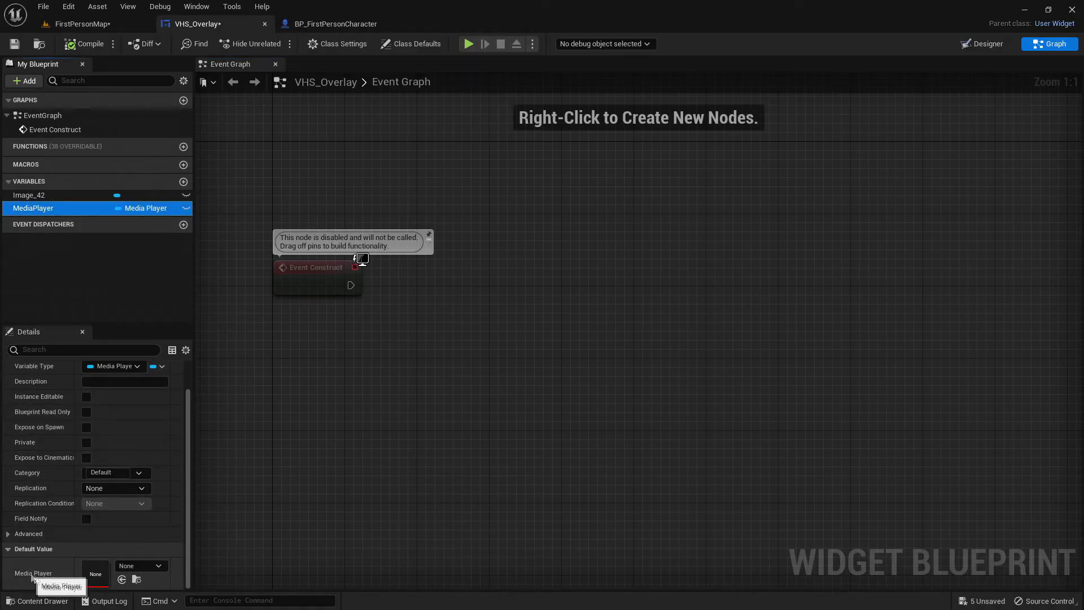
click(141, 566)
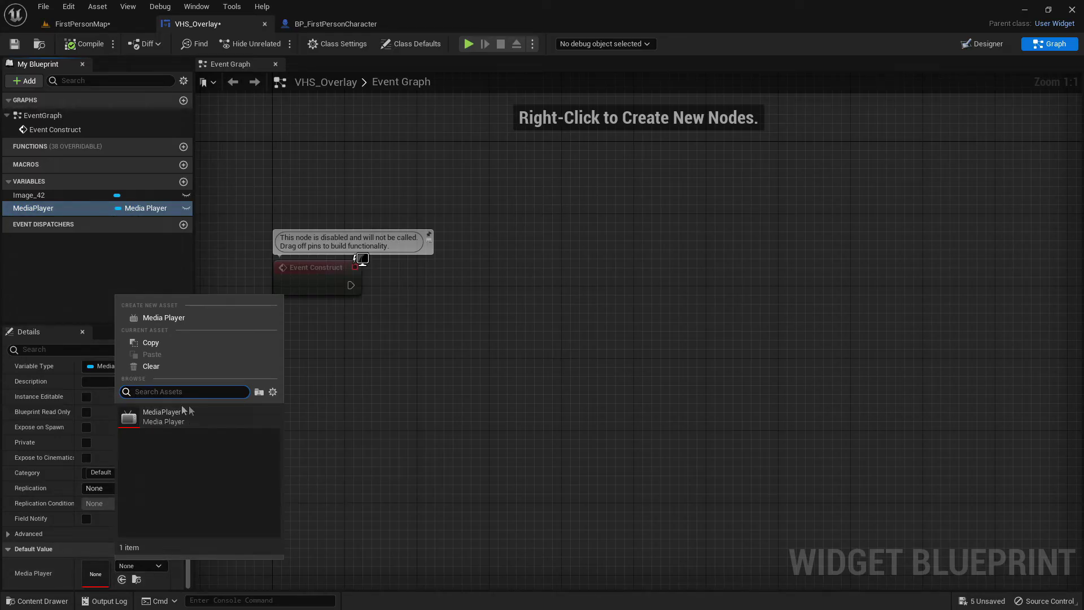
click(162, 416)
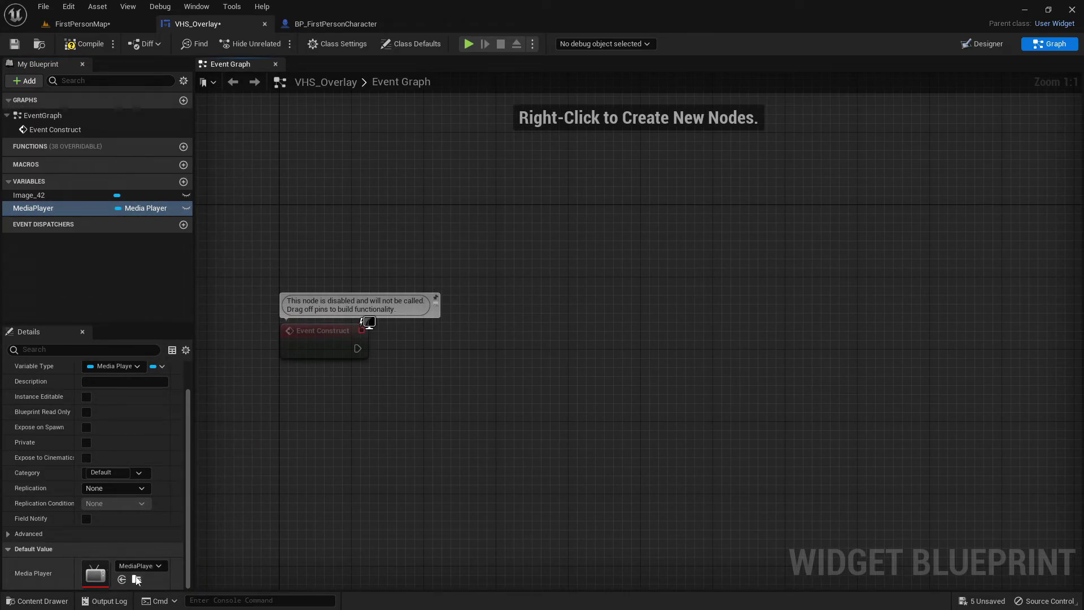
Open the MediaPlayer asset to check its vhs-overlay-ytmp4 media source, close it and return to the VHS_Overlay graph
click(136, 579)
double_click(408, 510)
double_click(284, 453)
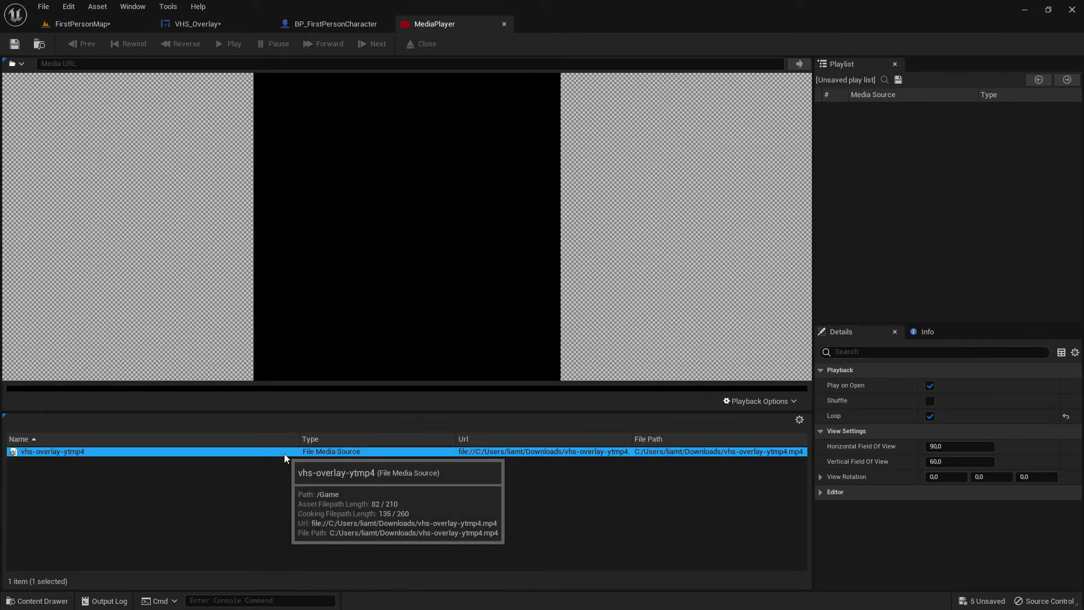
click(504, 23)
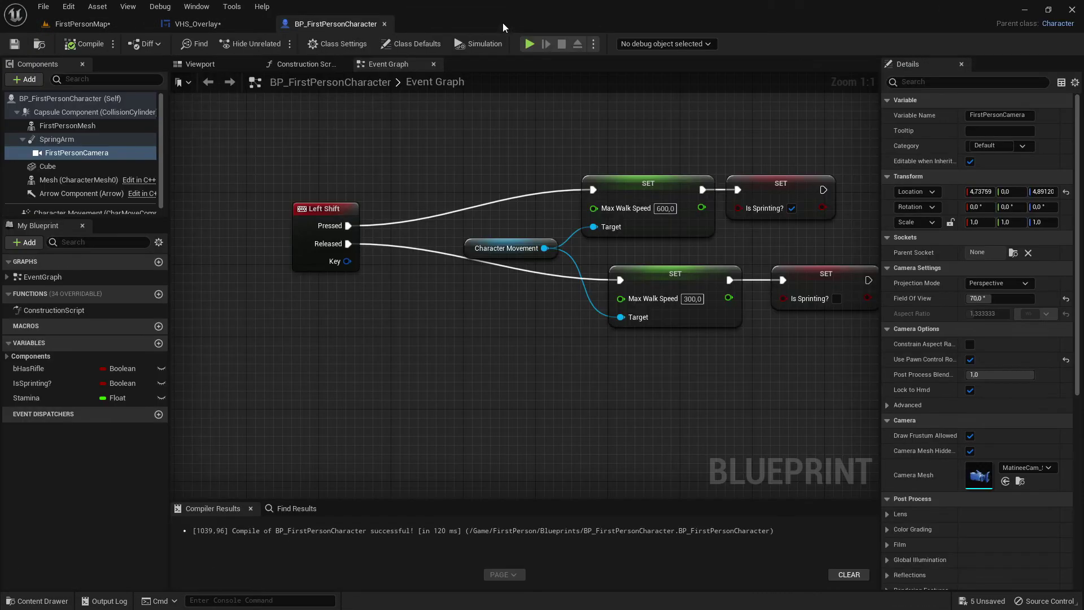
click(202, 25)
right_drag(496, 289, 516, 309)
right_drag(606, 393, 581, 338)
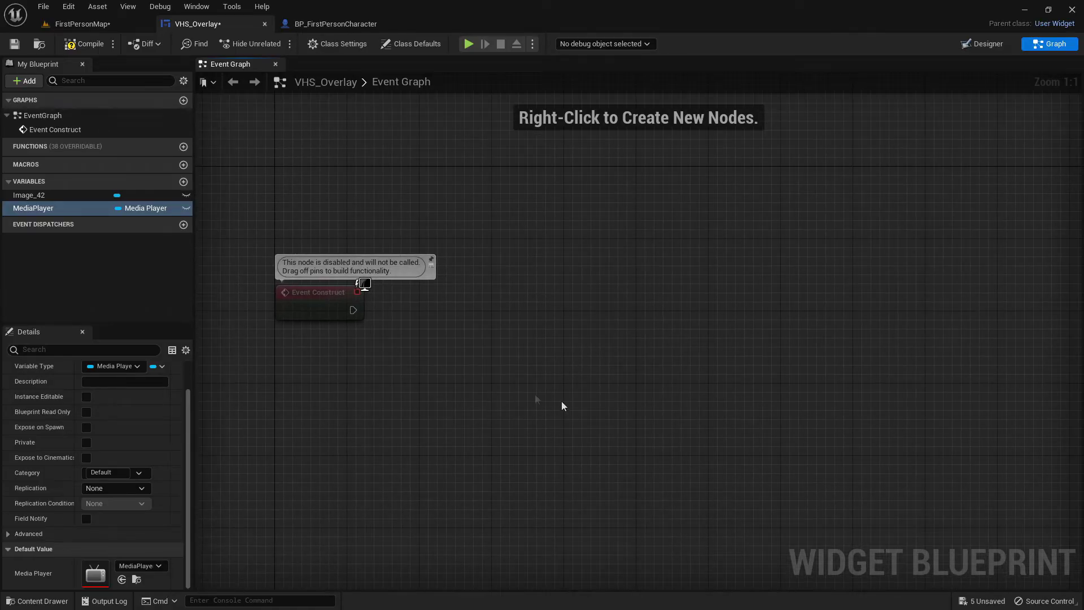
Place a getter for the MediaPlayer variable in the event graph and add an Open Source node targeting it
click(180, 238)
click(92, 210)
drag(92, 210, 451, 321)
click(353, 460)
text(opej)
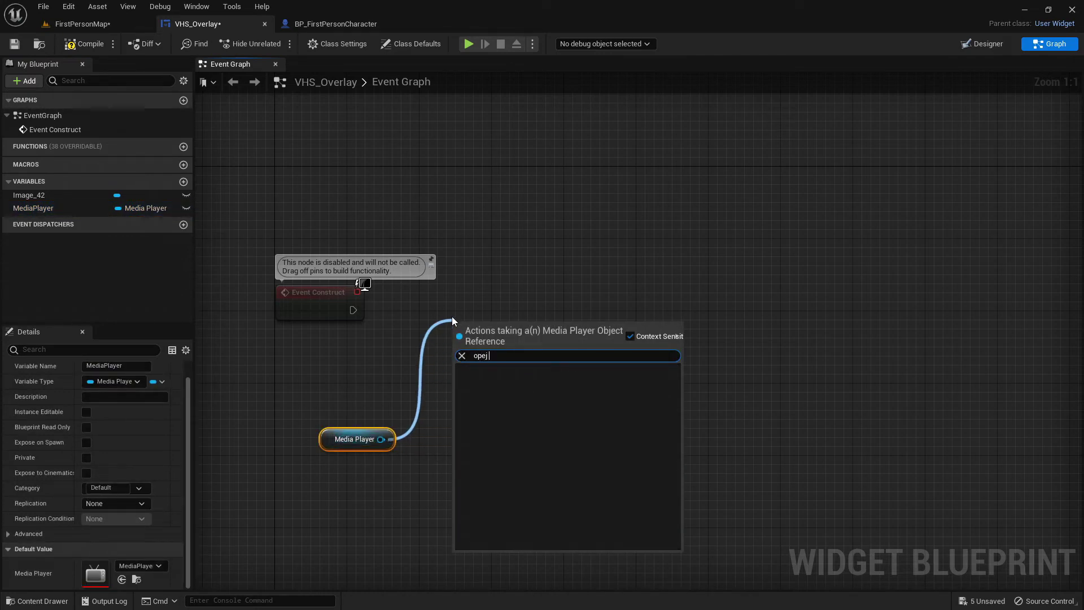
text(n source)
key(Return)
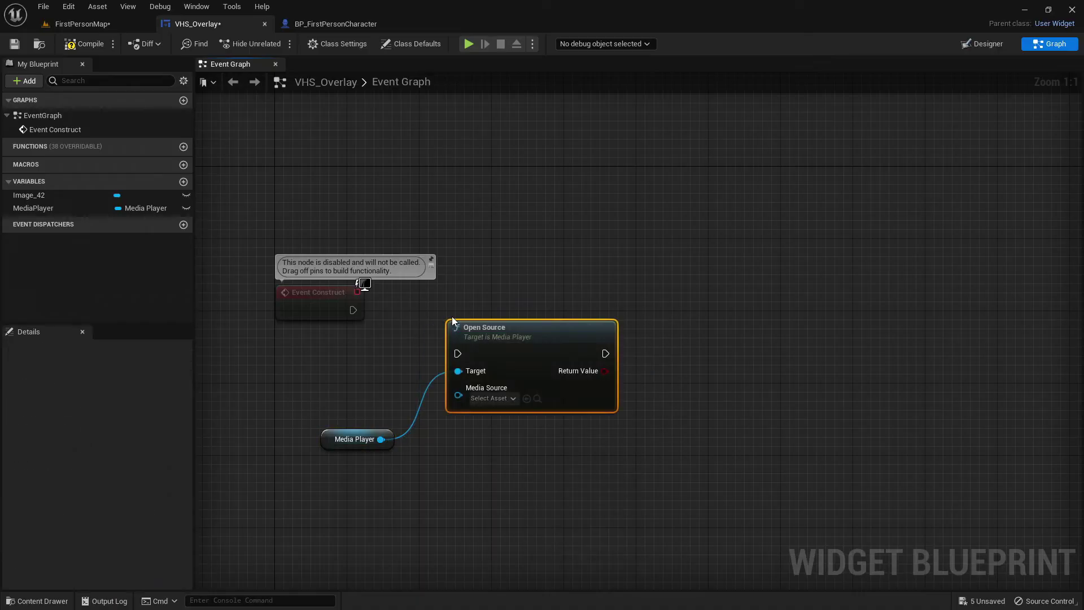
Connect Event Construct to the Open Source node's execution input and align the node beside the event
drag(483, 335, 482, 291)
click(492, 240)
drag(325, 302, 458, 309)
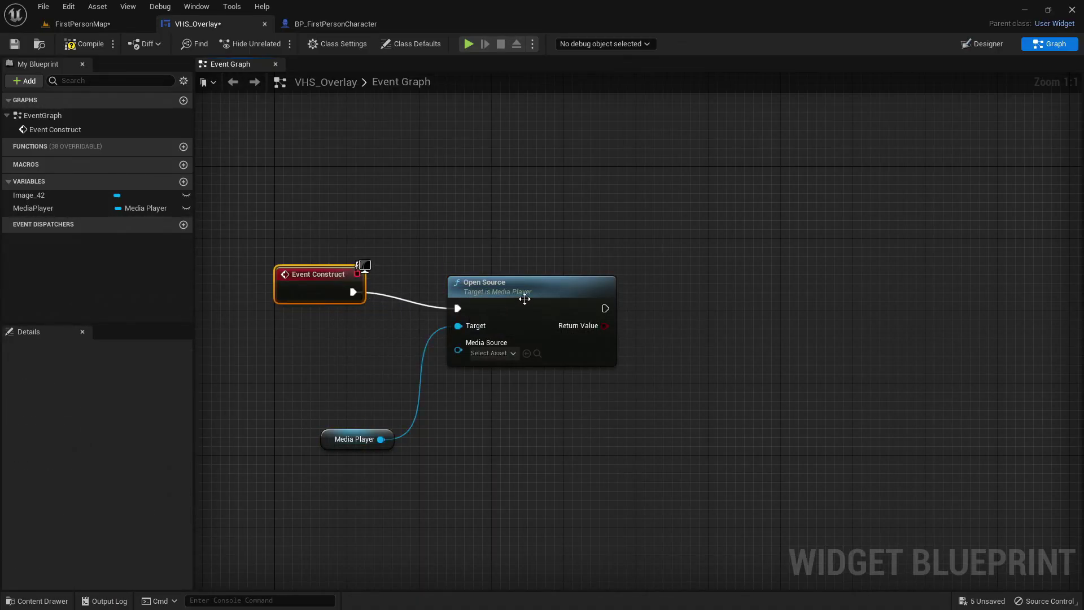
drag(524, 293, 537, 276)
click(551, 242)
right_drag(551, 243, 510, 255)
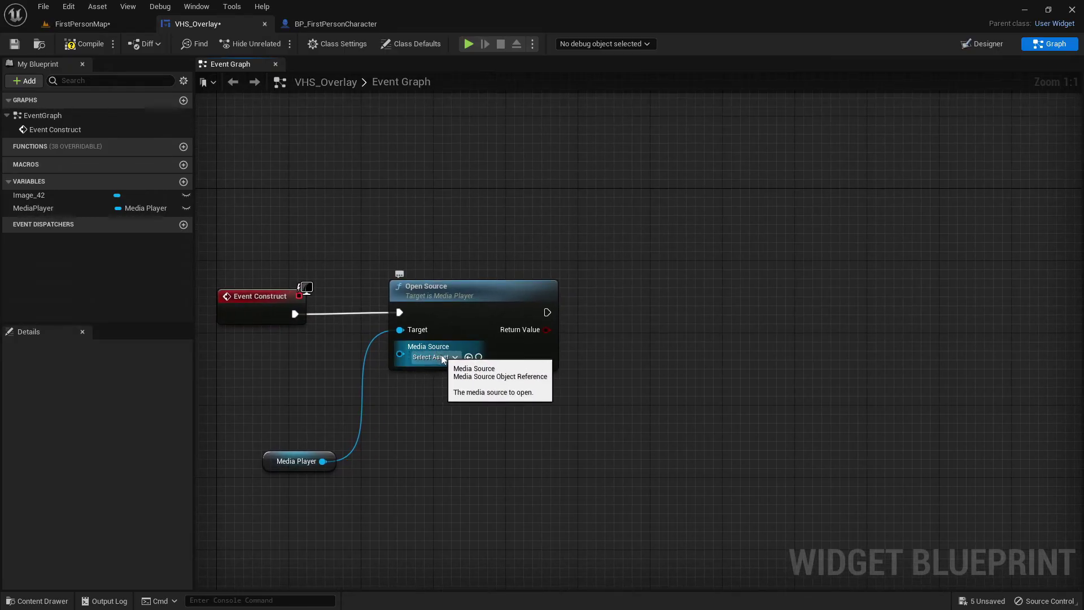
Set the Open Source node's media source to vhs-overlay-ytmp4, then compile and save VHS_Overlay
click(421, 357)
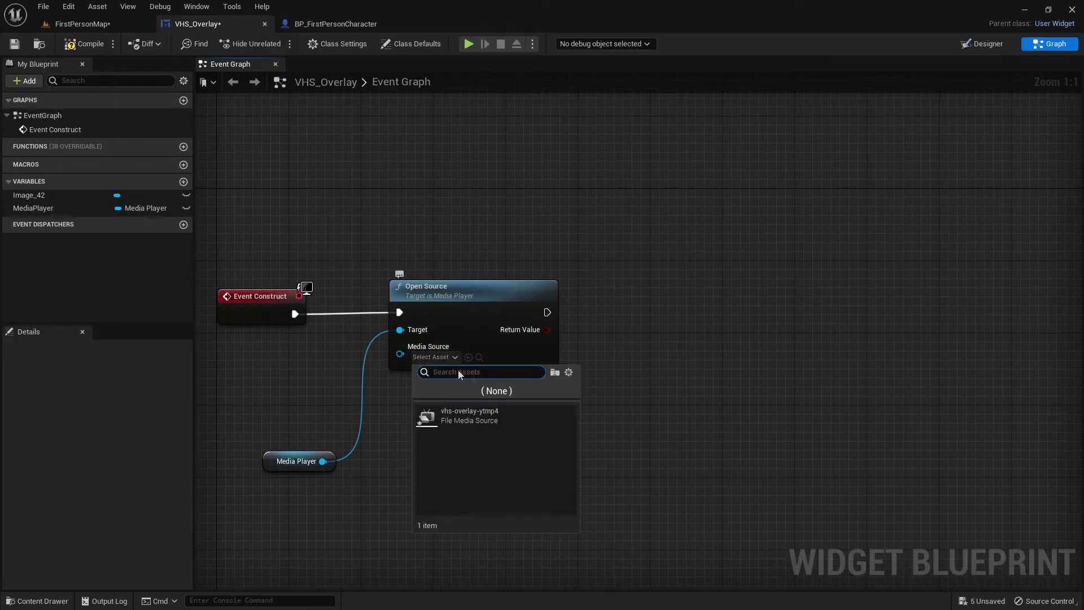
click(489, 419)
right_drag(533, 408, 593, 349)
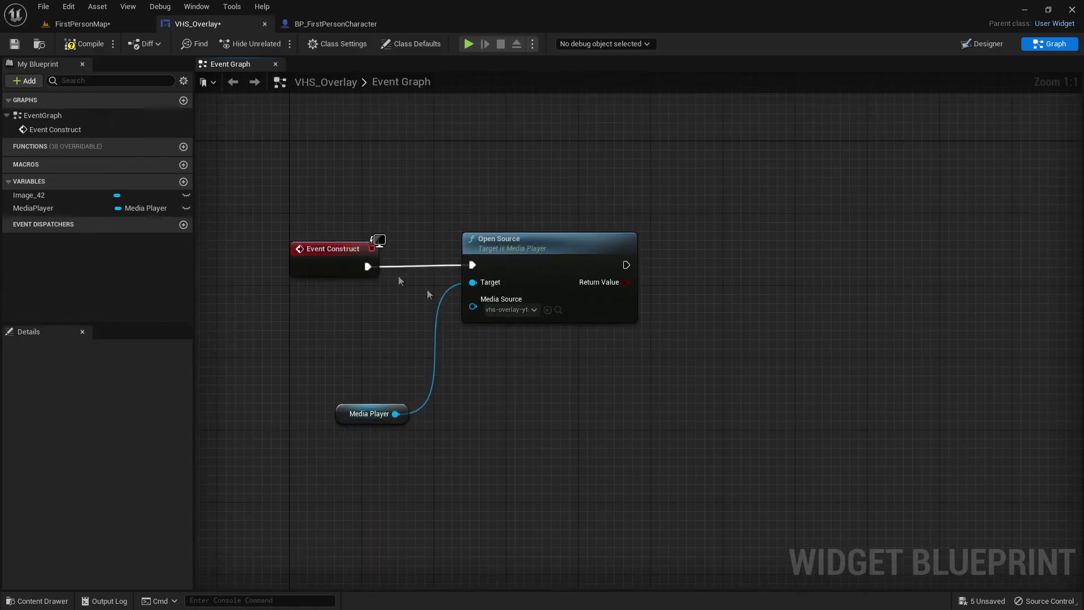
click(85, 43)
click(15, 44)
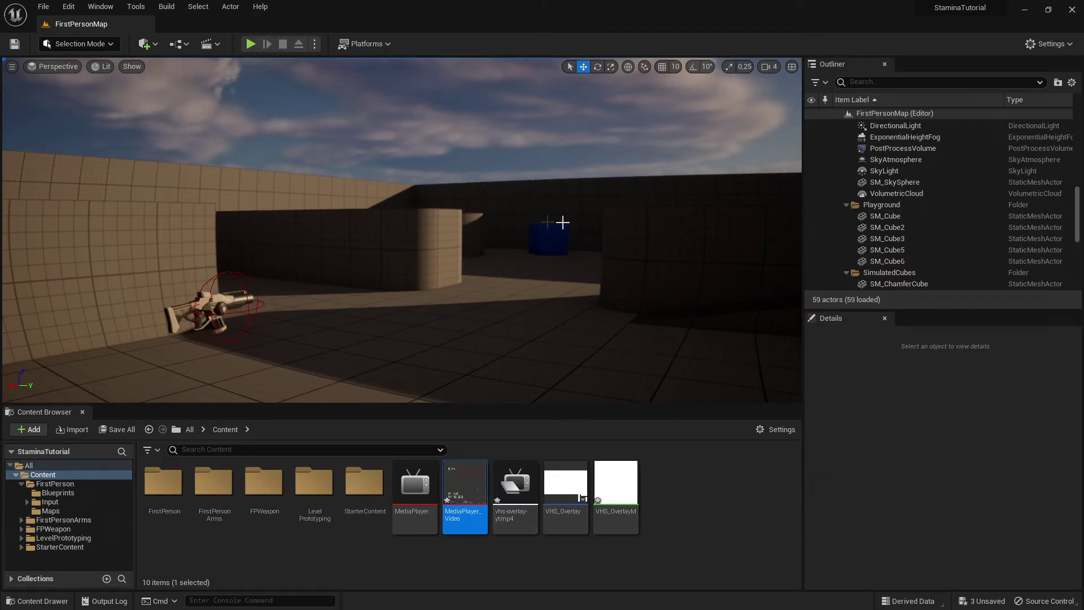
Open the level blueprint of FirstPersonMap at its Event BeginPlay node
click(176, 46)
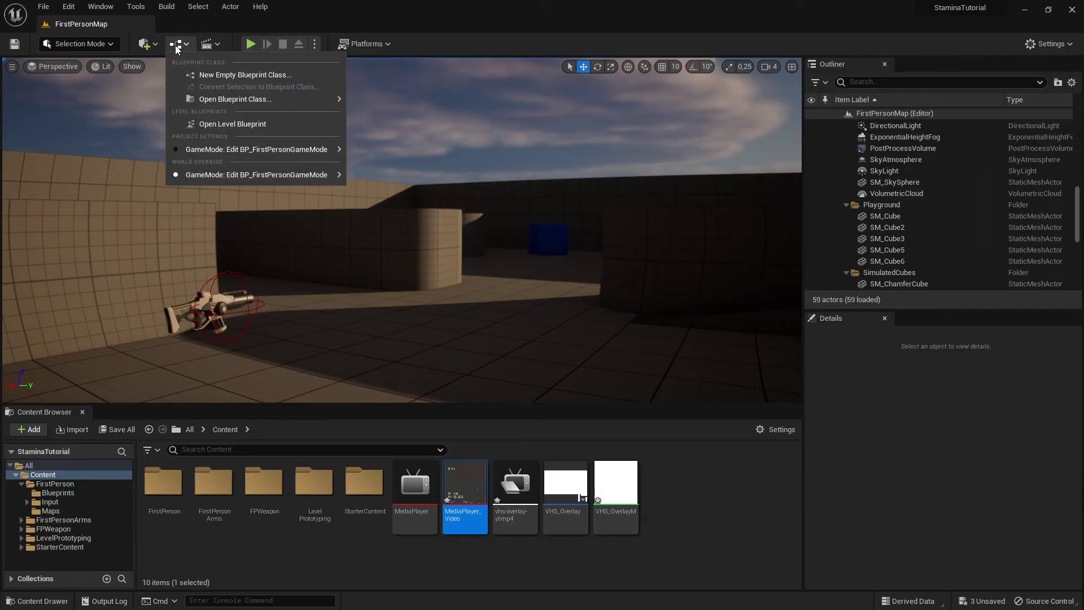
click(241, 123)
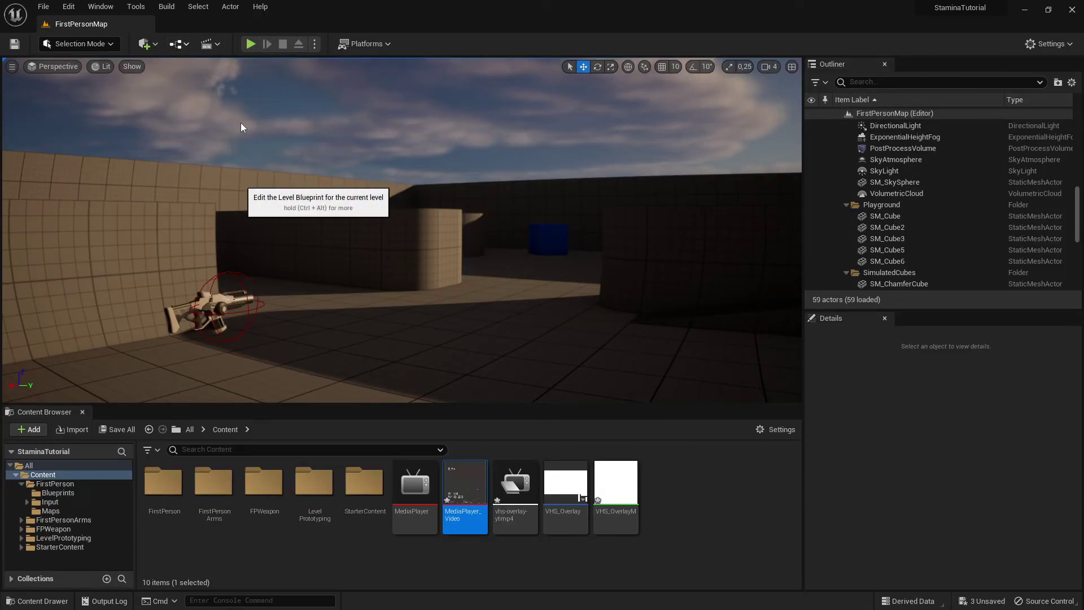
right_drag(295, 202, 392, 179)
click(306, 242)
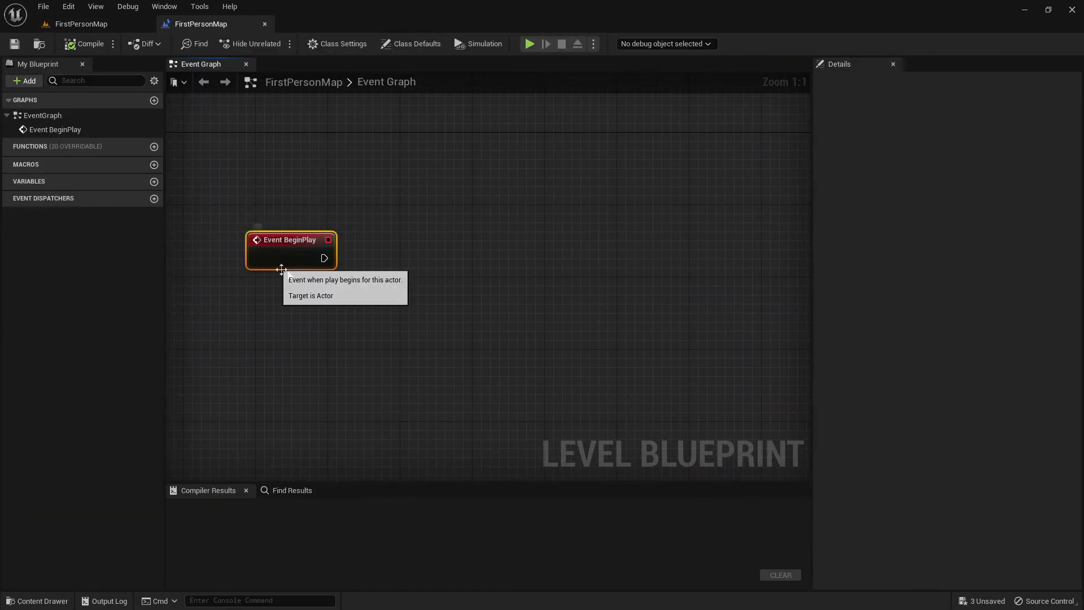
click(390, 274)
right_drag(390, 274, 350, 282)
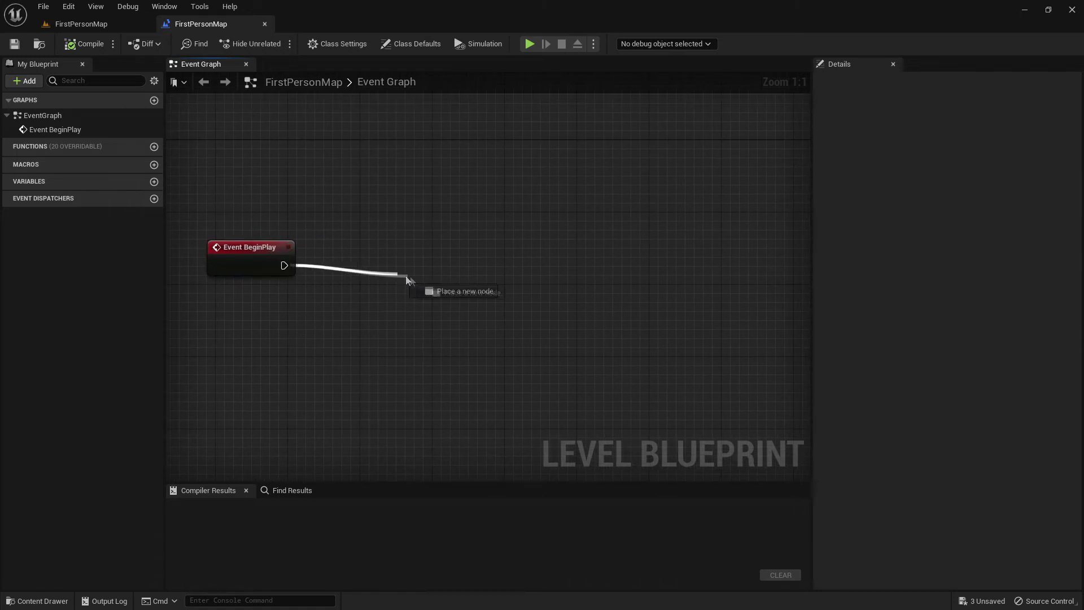
Add a Create Widget node after Event BeginPlay, align it with the event and set its class to VHS_Overlay
drag(399, 275, 411, 276)
text(create w)
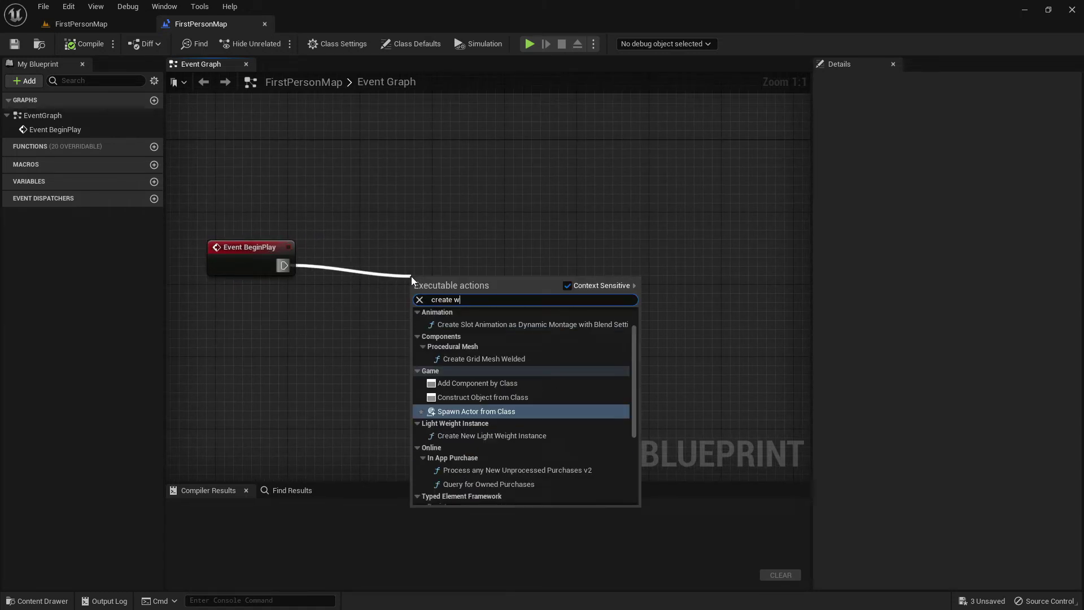
text(idg)
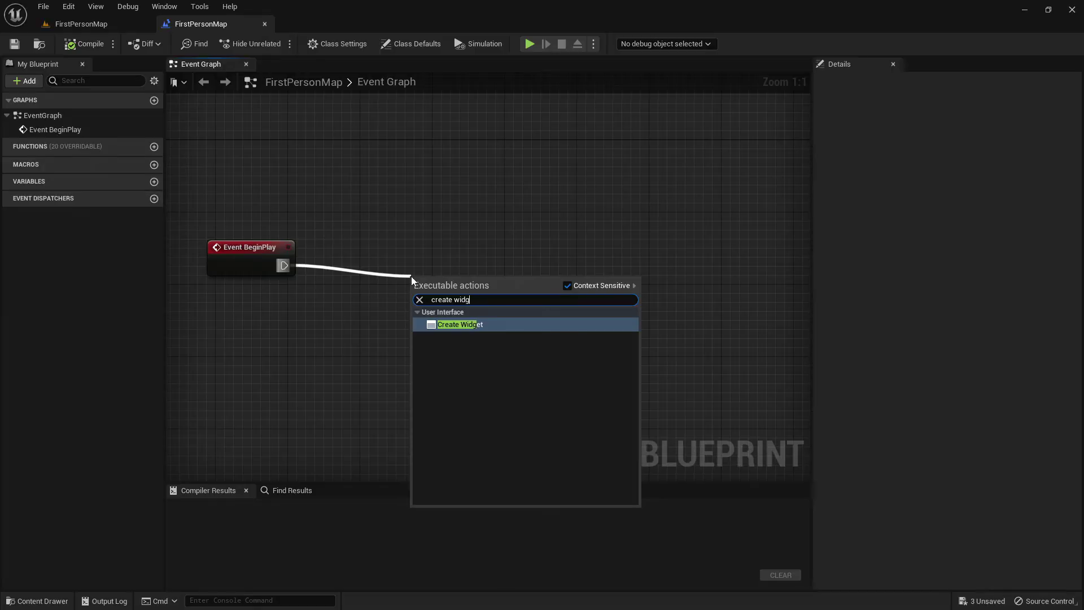
key(Return)
drag(463, 305, 467, 267)
click(509, 190)
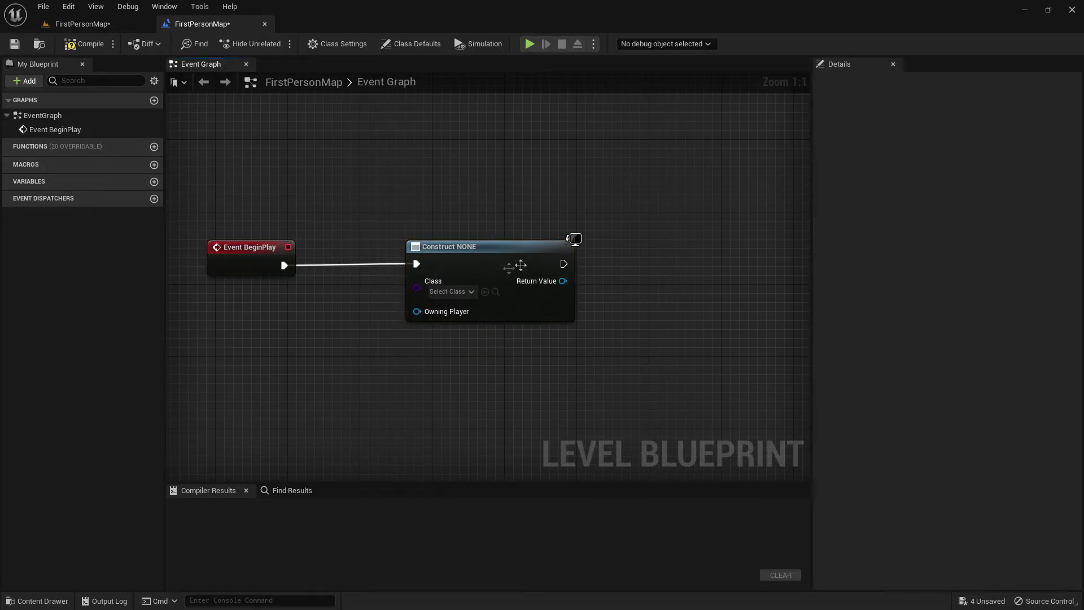
click(457, 292)
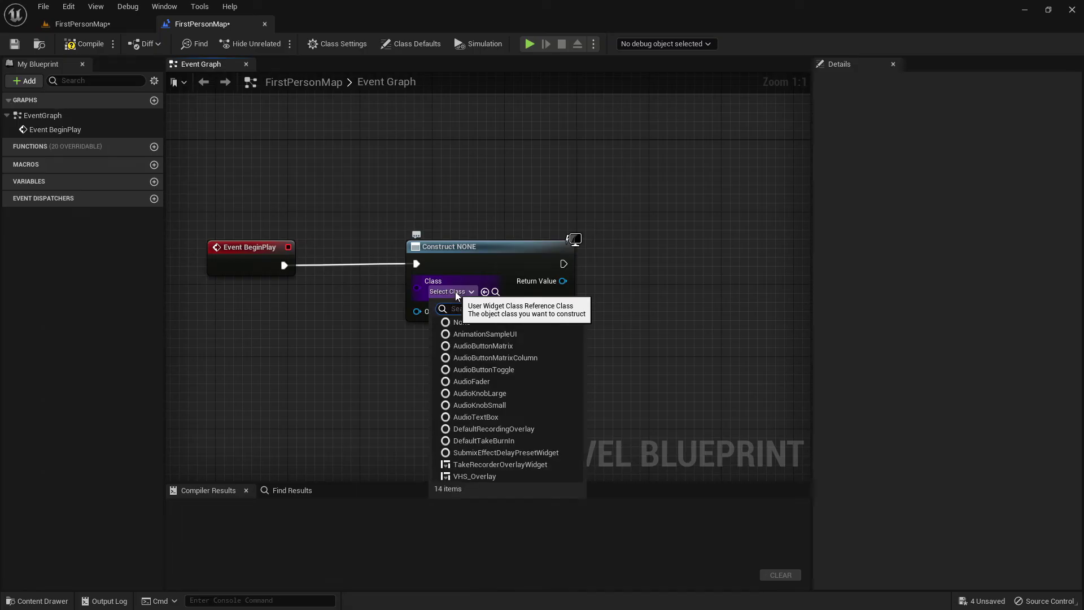
click(474, 477)
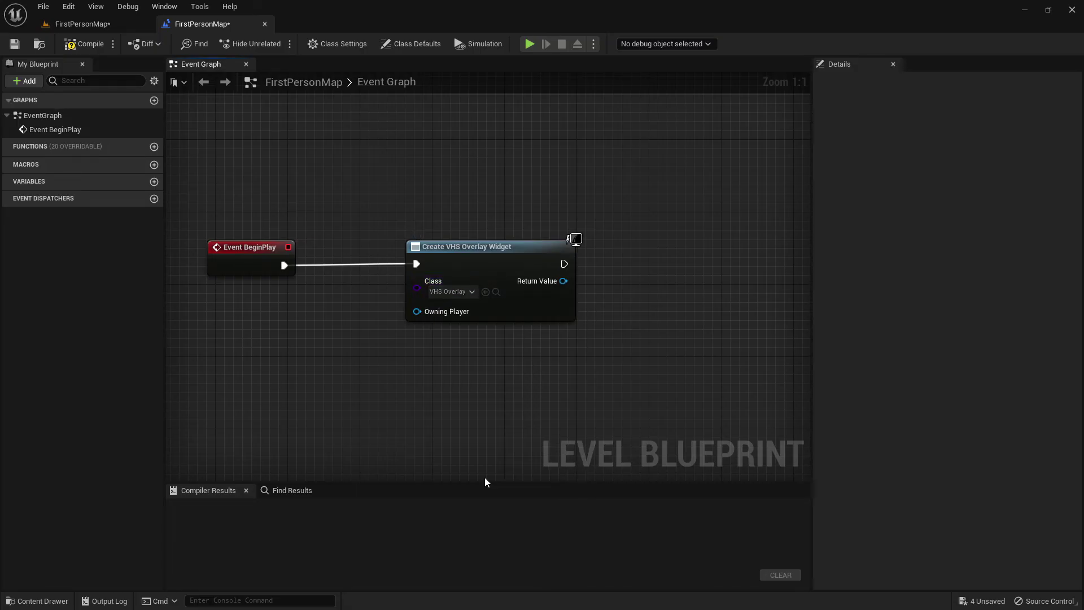
Add an Add to Viewport node after Create VHS Overlay Widget and link its Target to the widget's Return Value
right_drag(554, 409, 380, 349)
drag(423, 308, 471, 309)
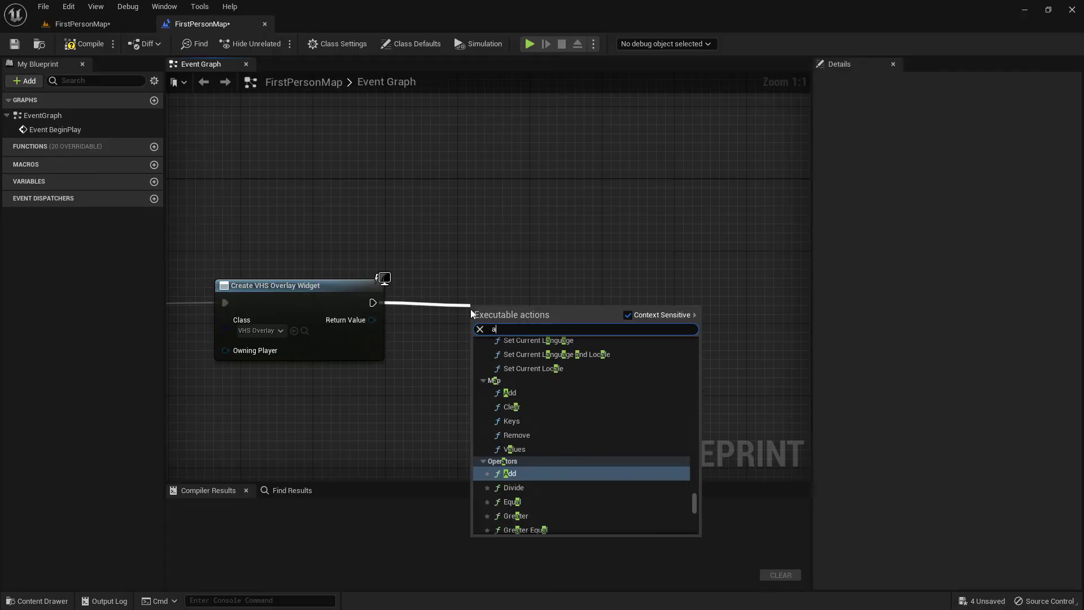
text(add to)
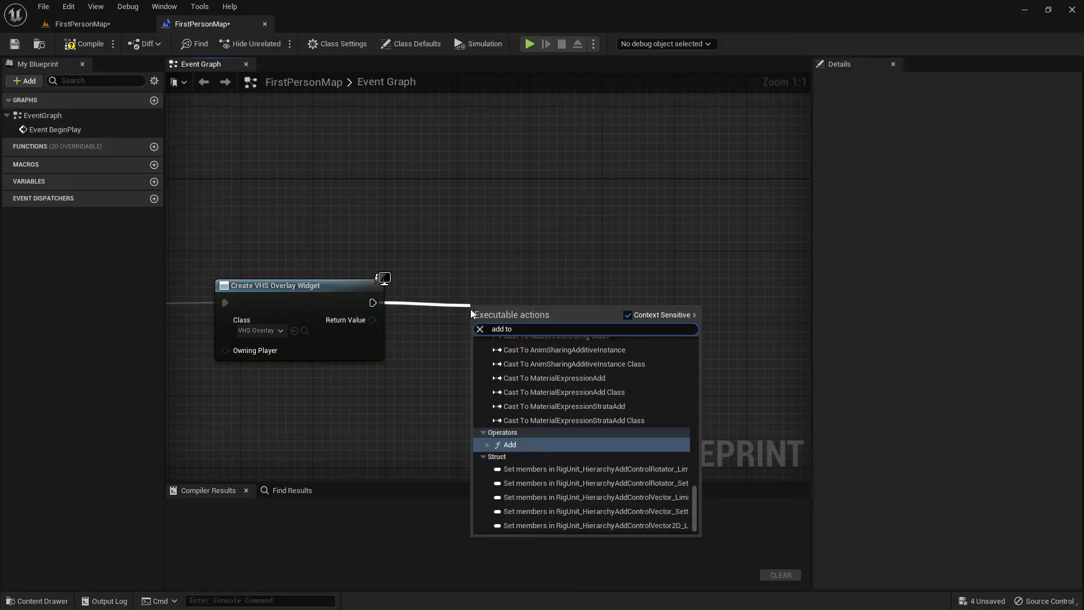
text(vi)
key(Return)
drag(488, 307, 489, 271)
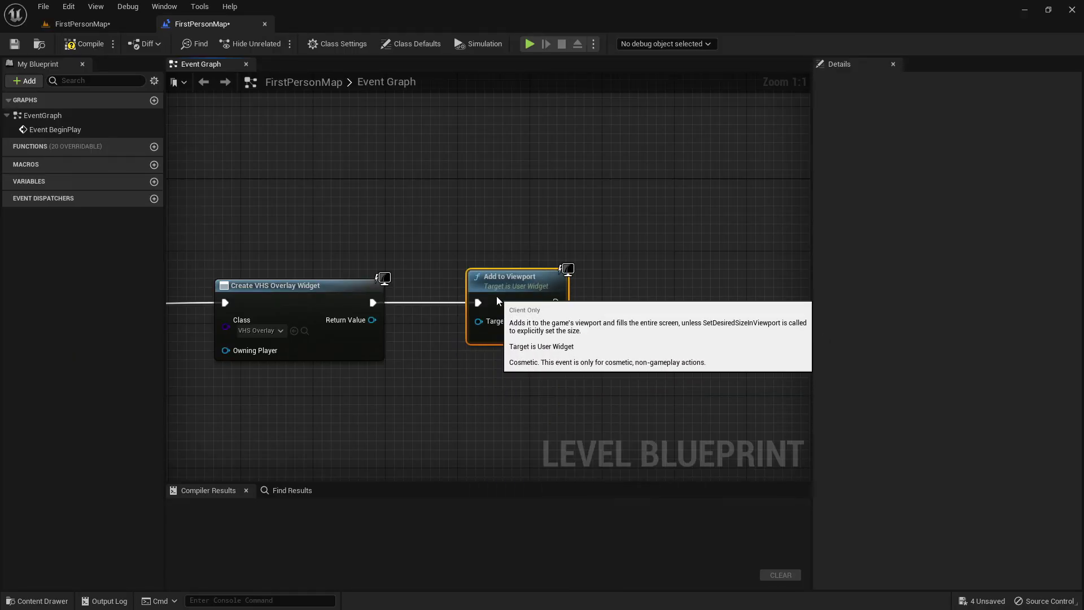
drag(493, 322, 373, 321)
Compile and save the level blueprint, then return to the FirstPersonMap level editor
right_drag(258, 240, 446, 280)
click(448, 342)
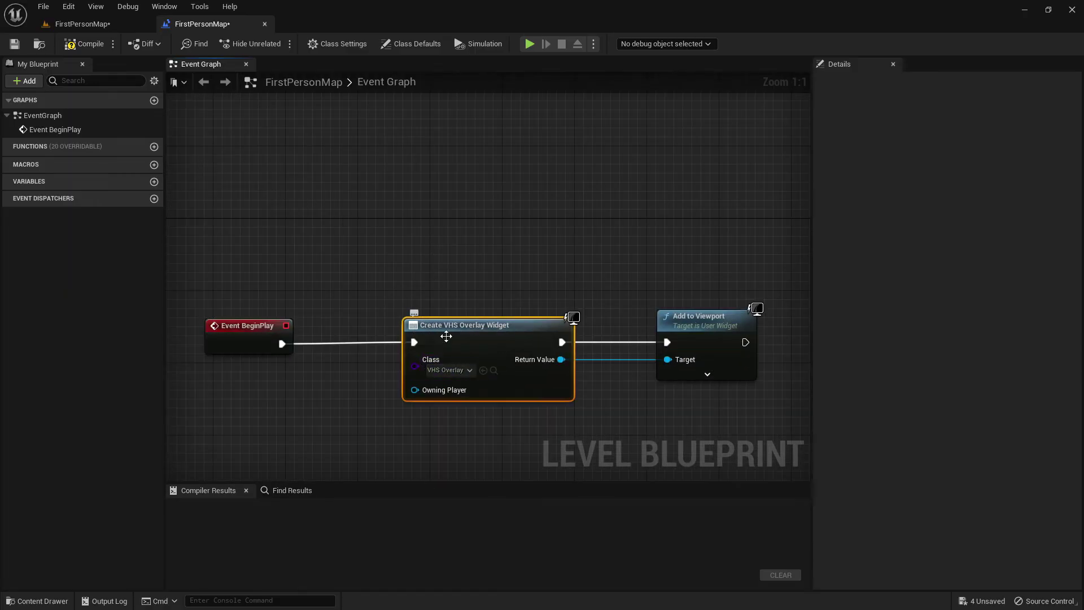
click(542, 258)
right_drag(599, 262, 418, 232)
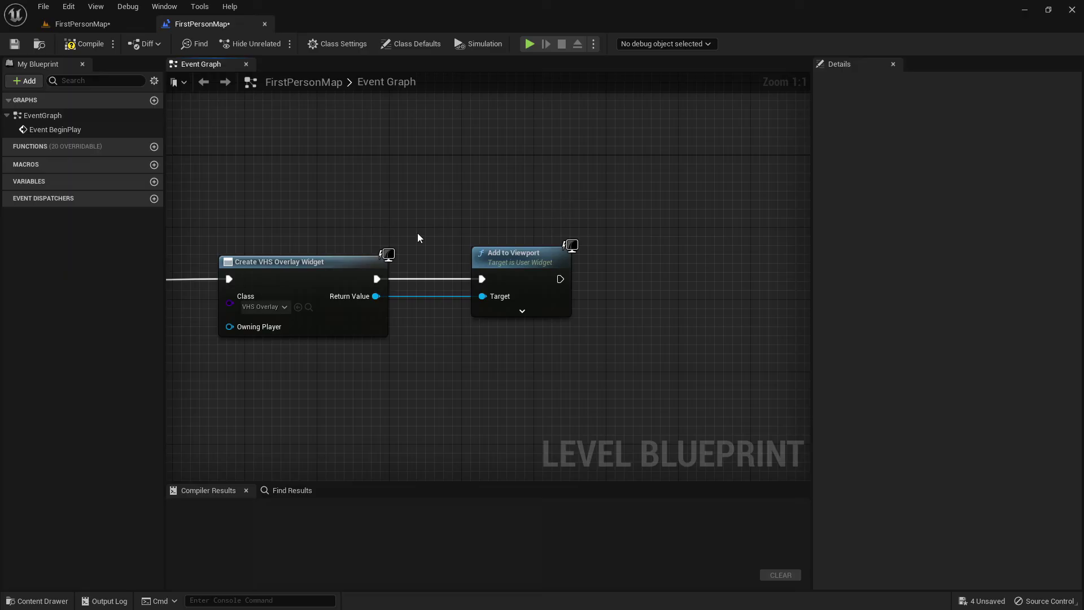
click(90, 44)
click(15, 44)
click(83, 25)
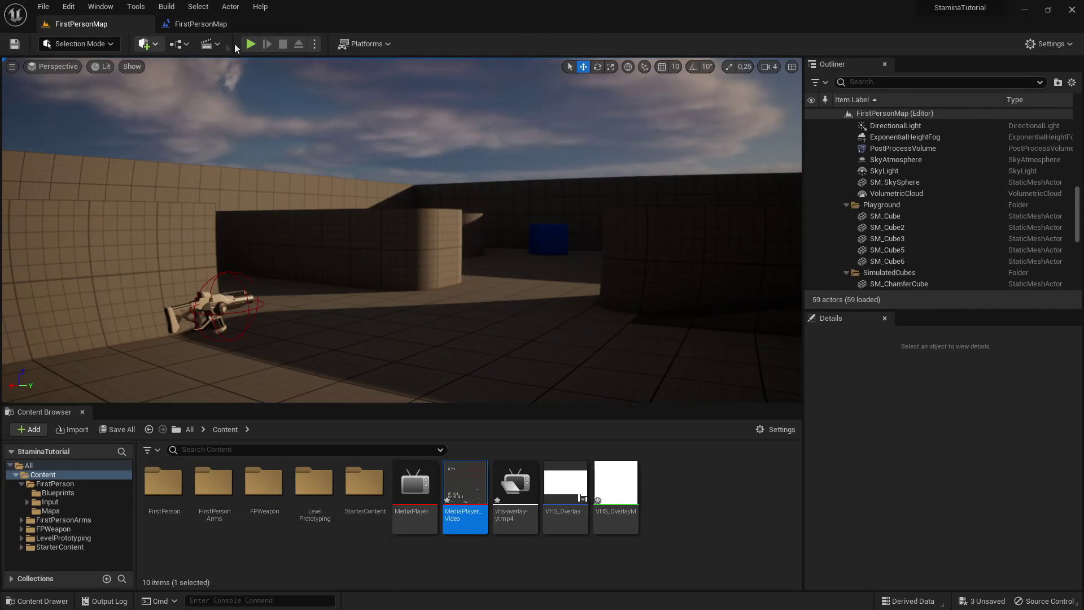
Play the level in full screen and walk the character around to check the VHS overlay in game
click(251, 43)
key(F11)
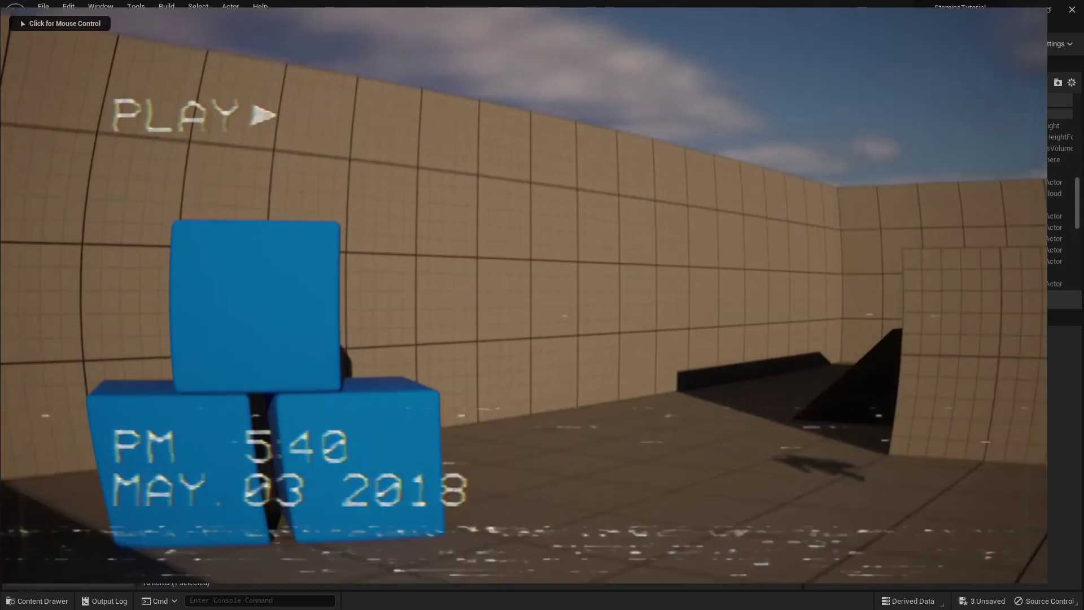
key(w)
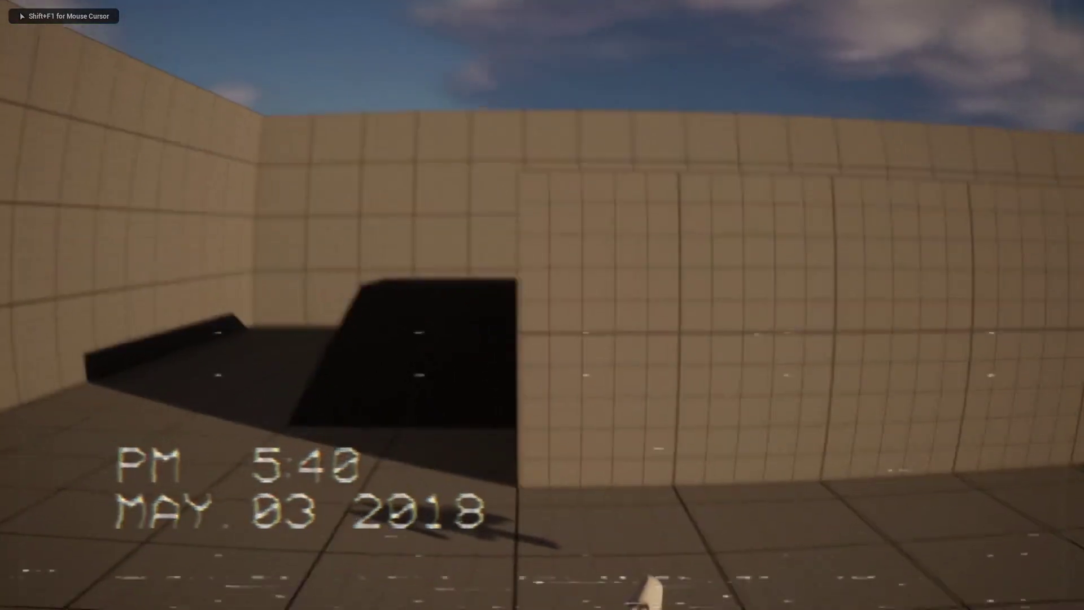
key(w)
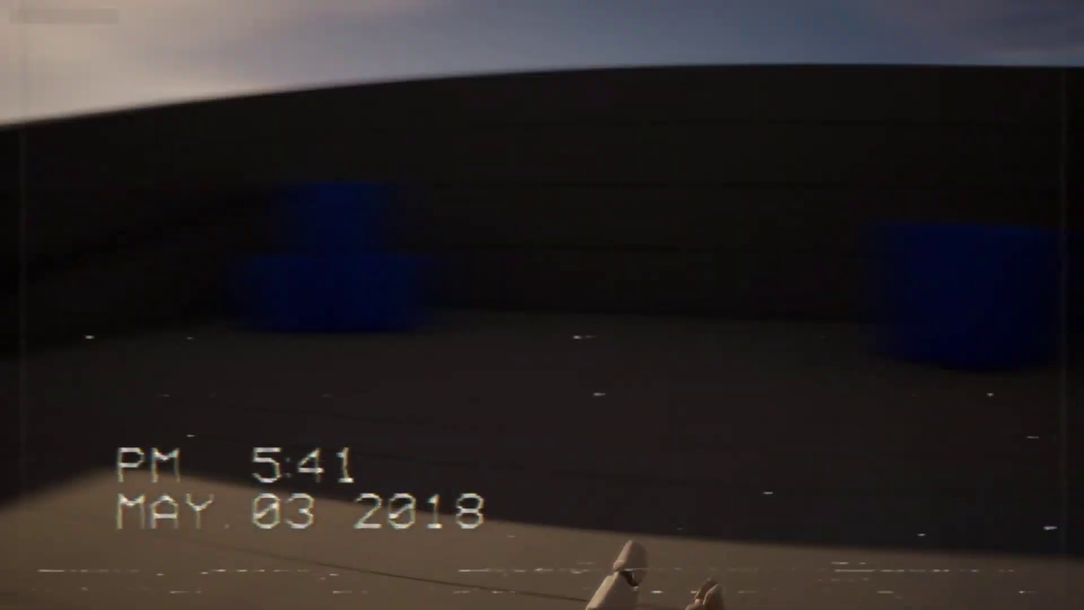
key(w)
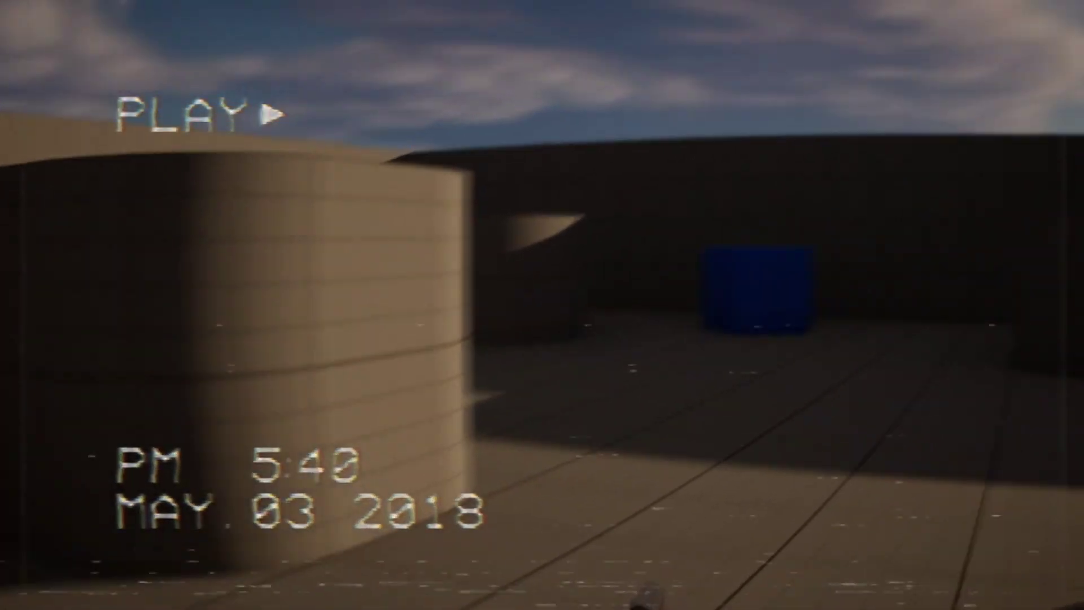
key(w)
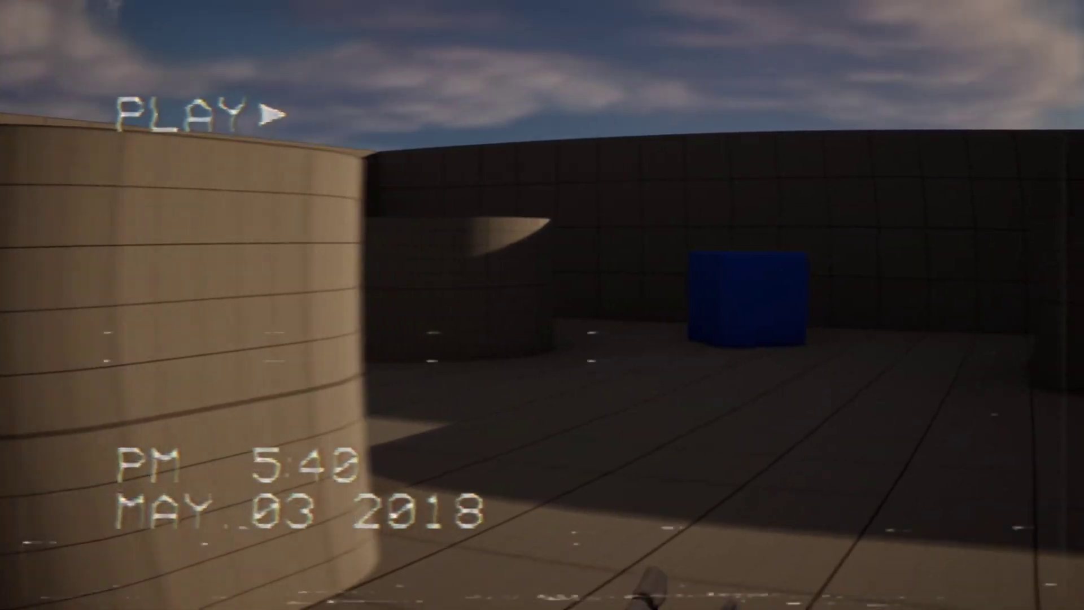
key(w)
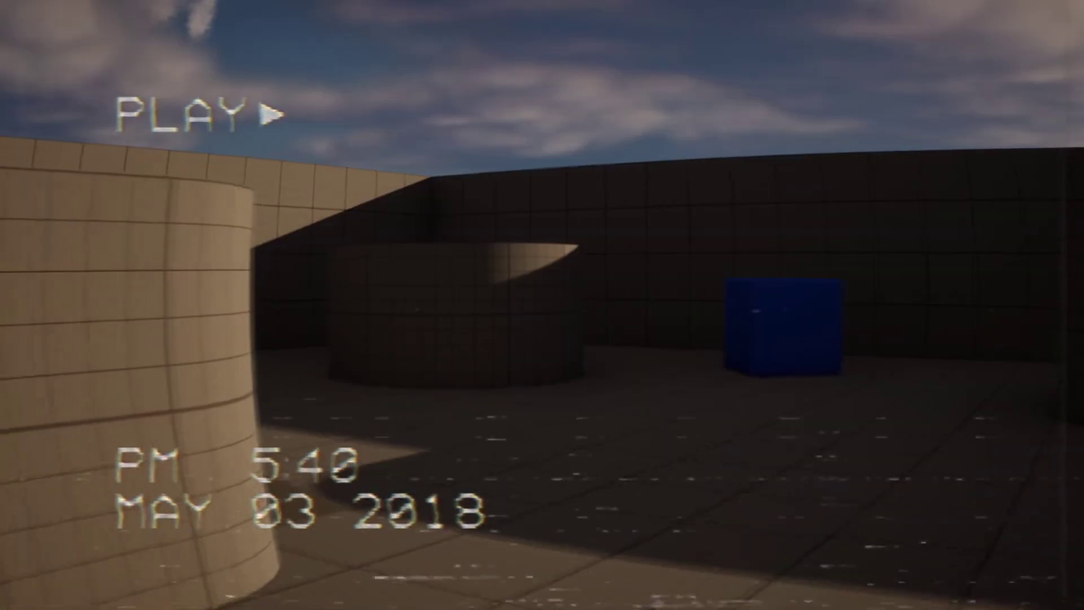
key(w)
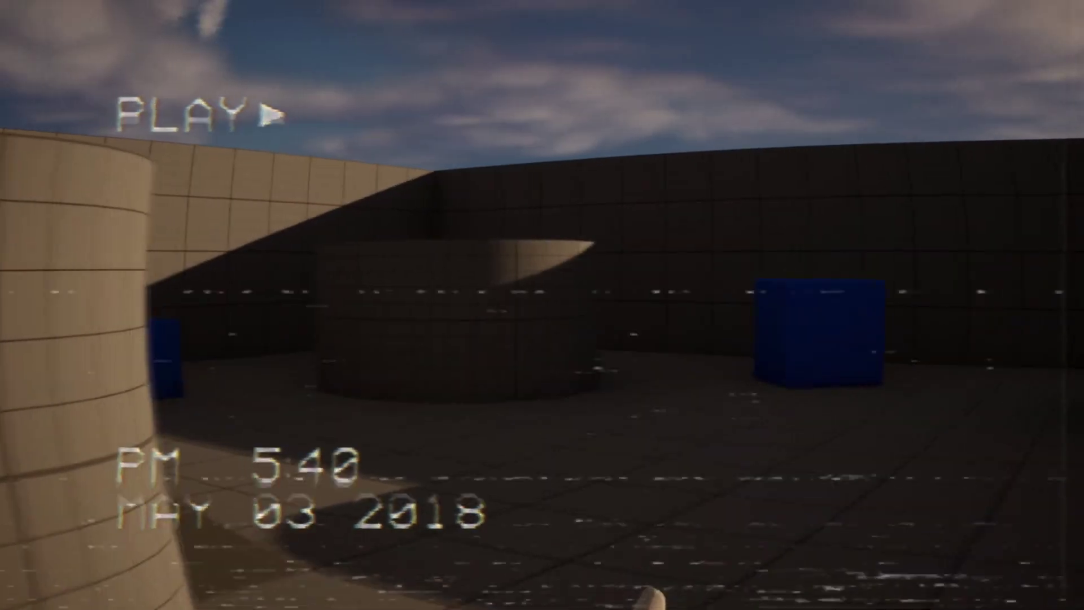